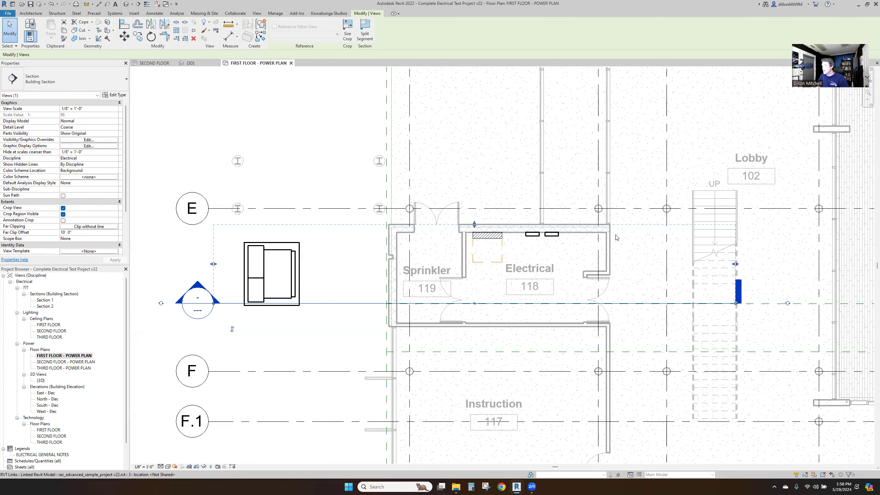
Step: Open the Section 1 view from its section line through the transformer and Electrical room 118
key("Escape")
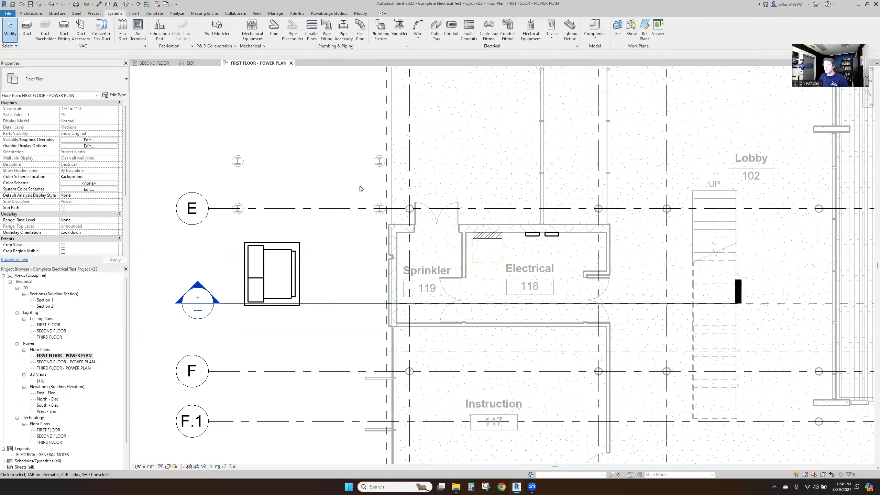
left_click(358, 305)
right_click(358, 304)
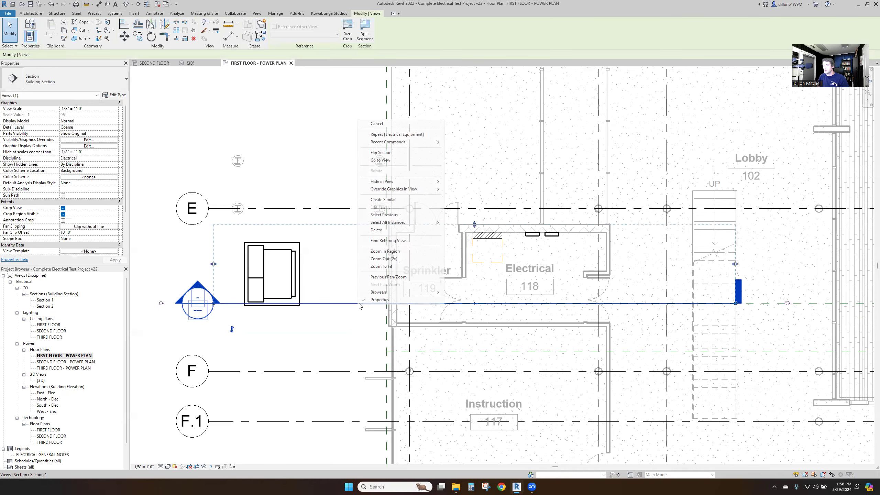
left_click(380, 160)
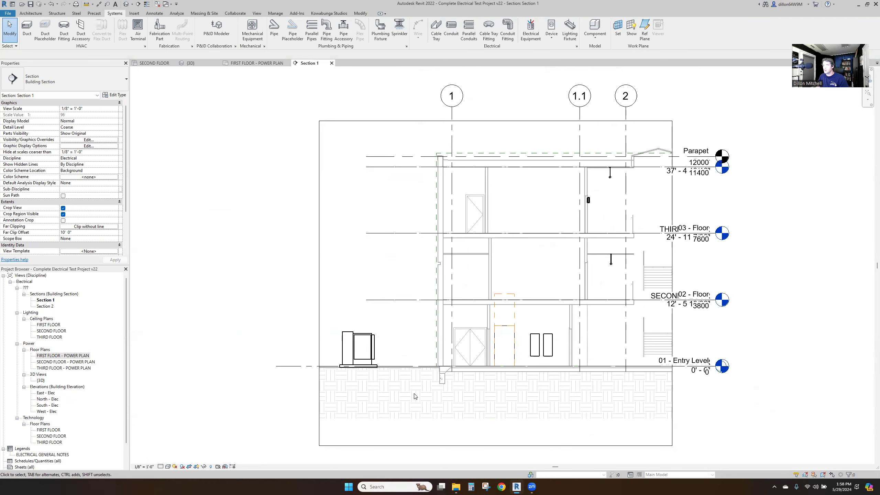
Step: Route a 4" conduit from the transformer pad down to -5' 0", across under the slab, and up to 1' 0" at the electrical room switchboard
left_click(456, 41)
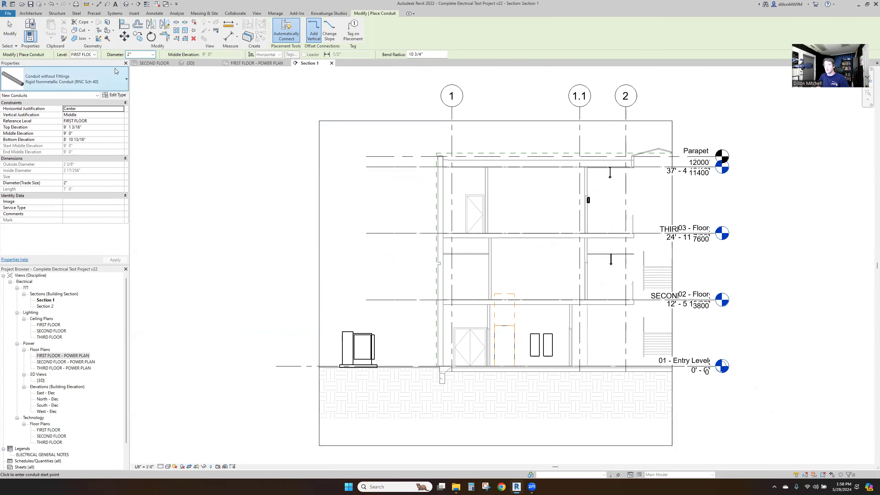
left_click(152, 54)
left_click(140, 108)
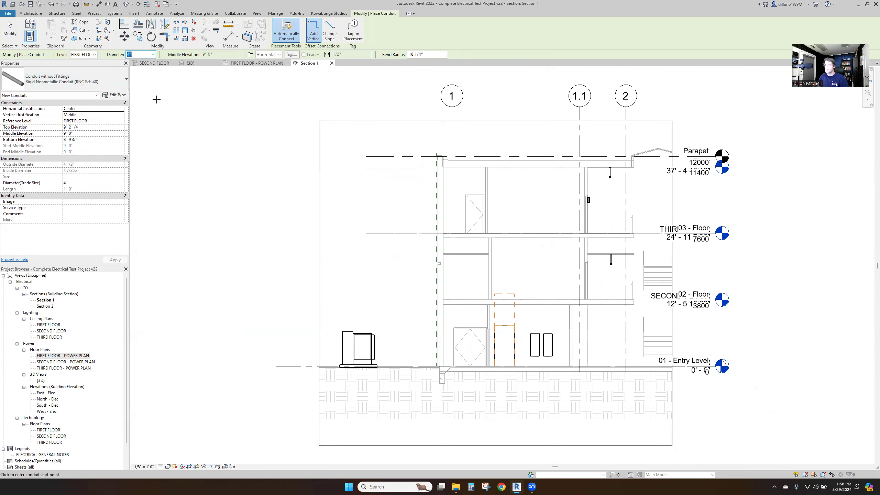
left_click(360, 366)
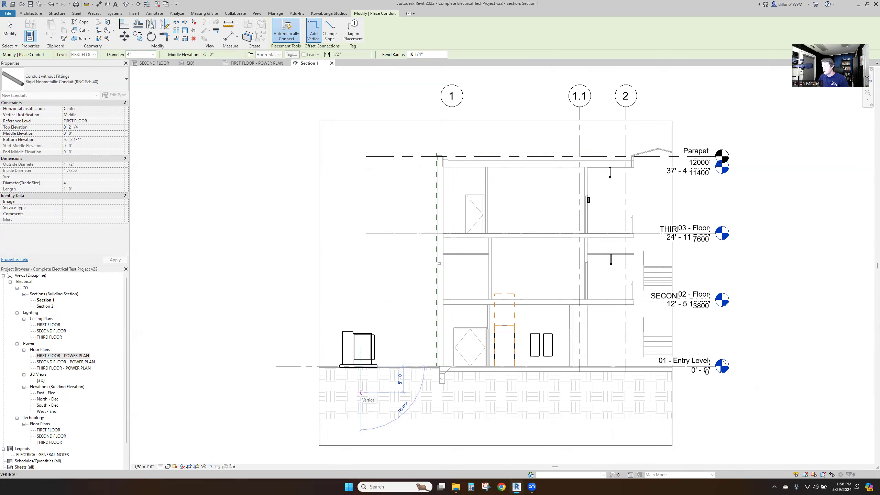
left_click(361, 393)
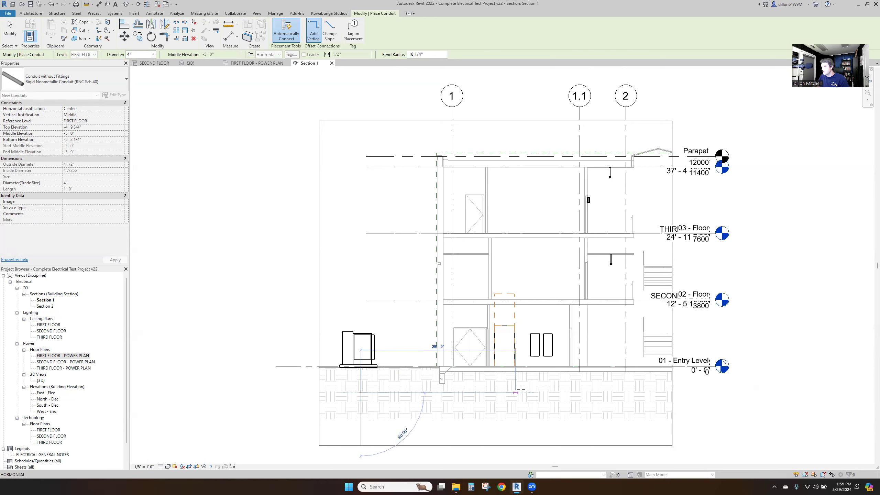
left_click(505, 392)
left_click(505, 365)
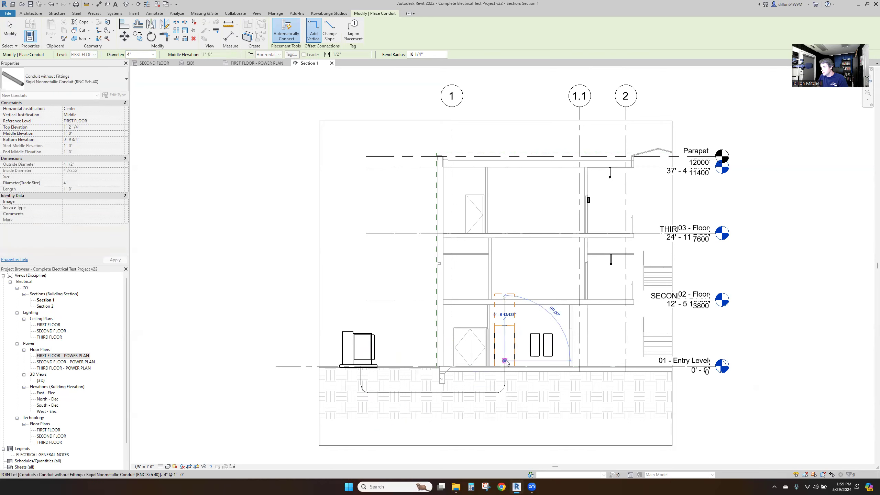
key("Escape")
key("Escape")
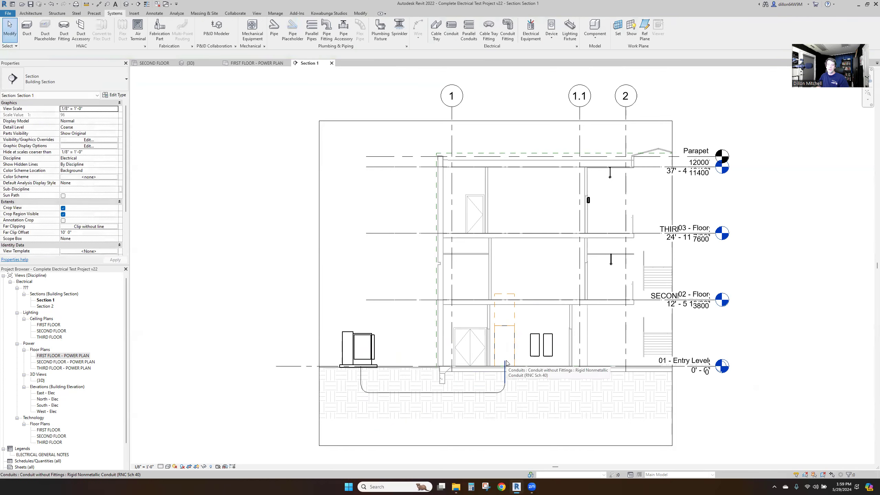
Step: Switch to Calculator and divide 800 by 380 and 800 by 310 for the conductor sizing
left_click(470, 487)
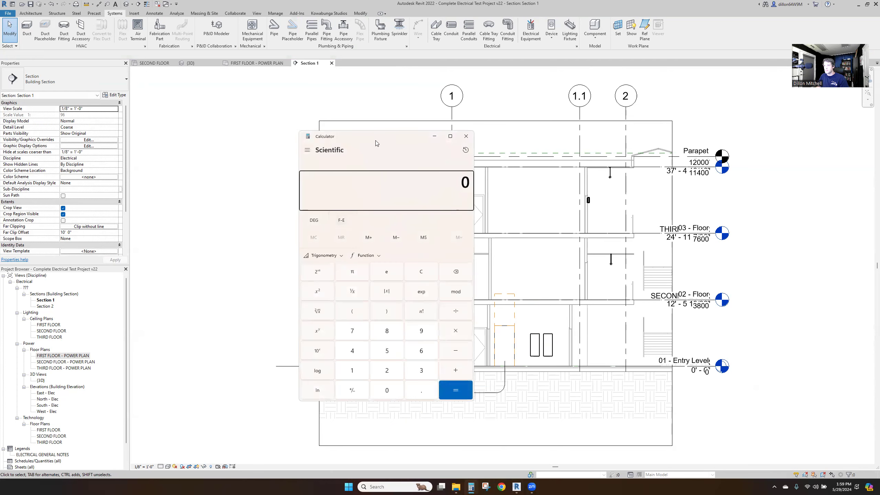
left_click_drag(376, 136, 250, 121)
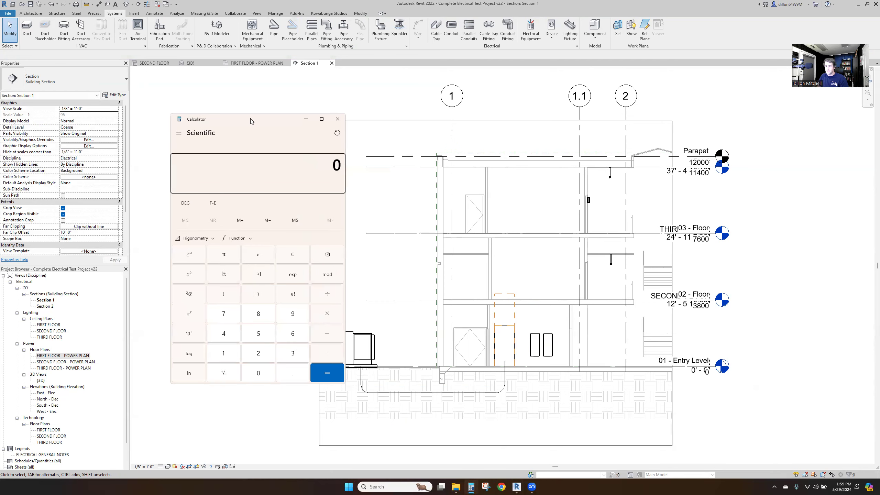
type("800")
key("slash")
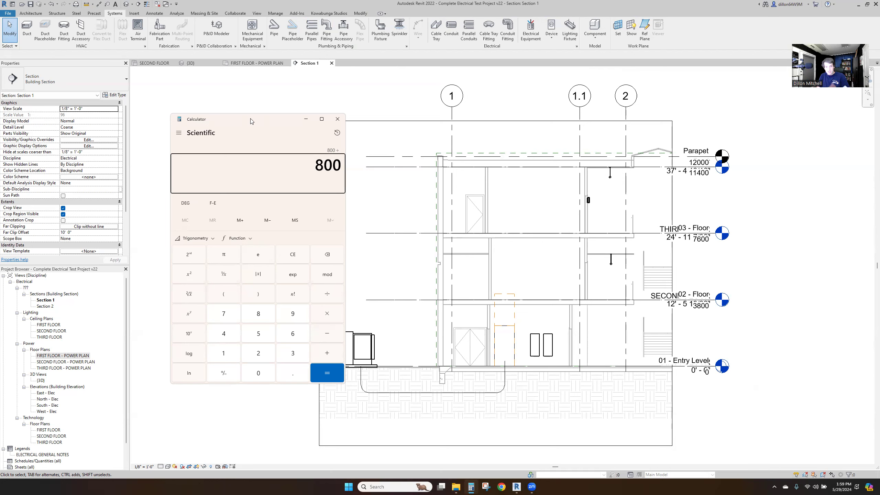
type("380")
key("Return")
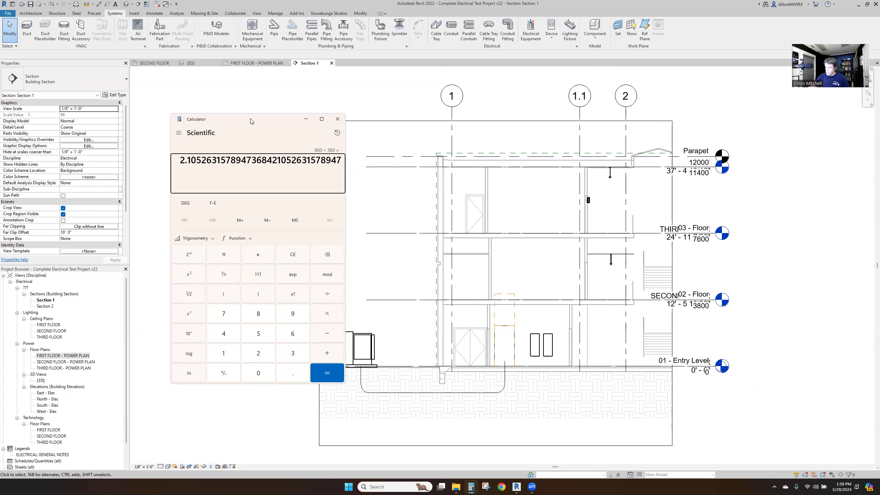
type("800*")
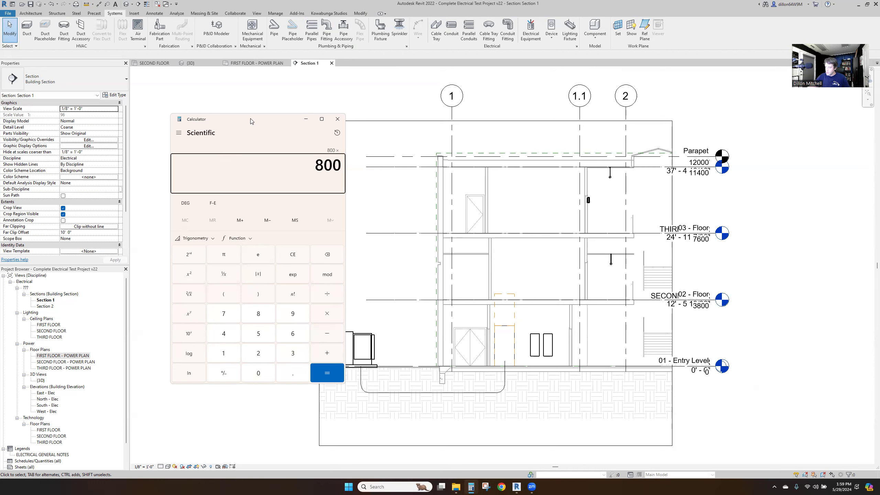
type("310")
key("Return")
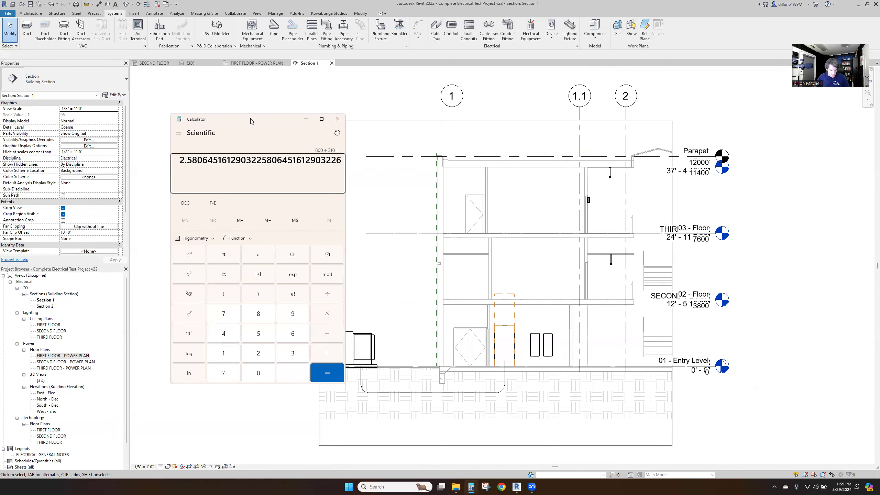
Step: Calculate 285 × 3 and 380 × 3, and return to the Revit section view
type("285*3")
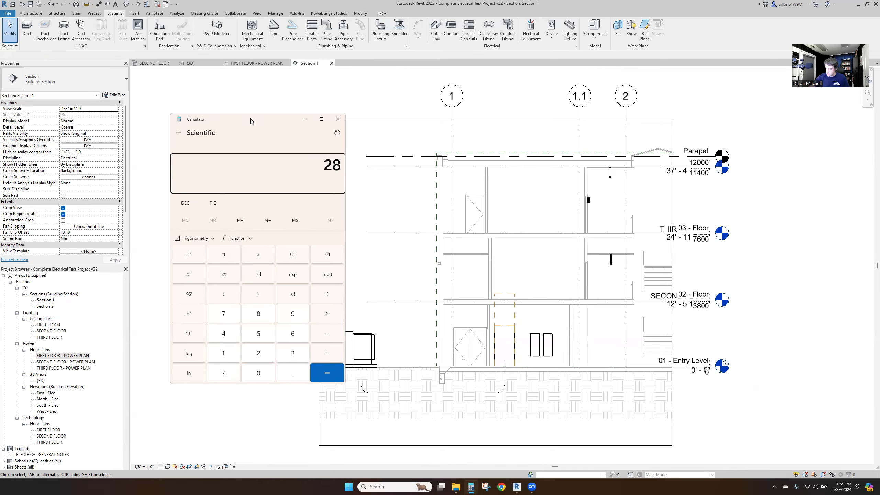
key("Return")
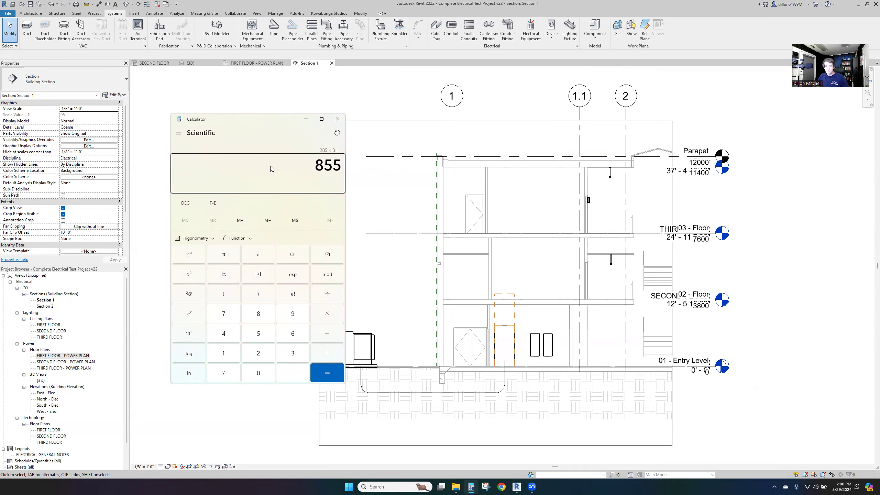
type("380*3")
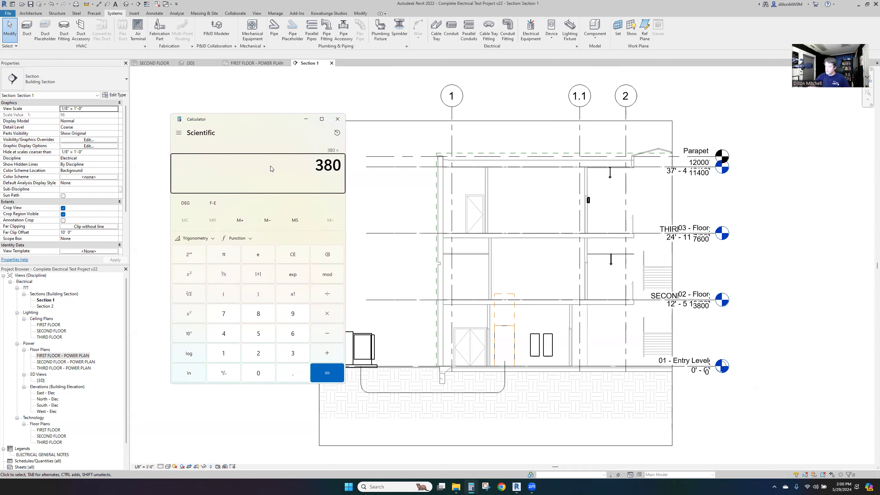
key("Return")
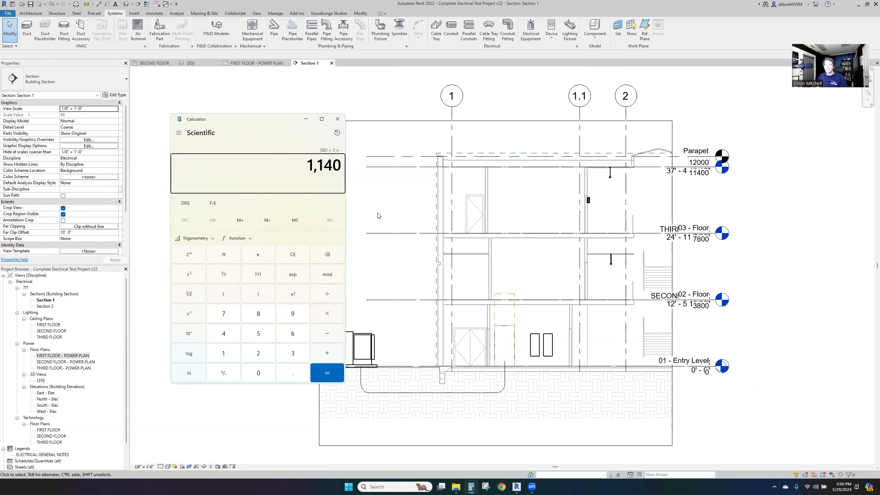
left_click(393, 268)
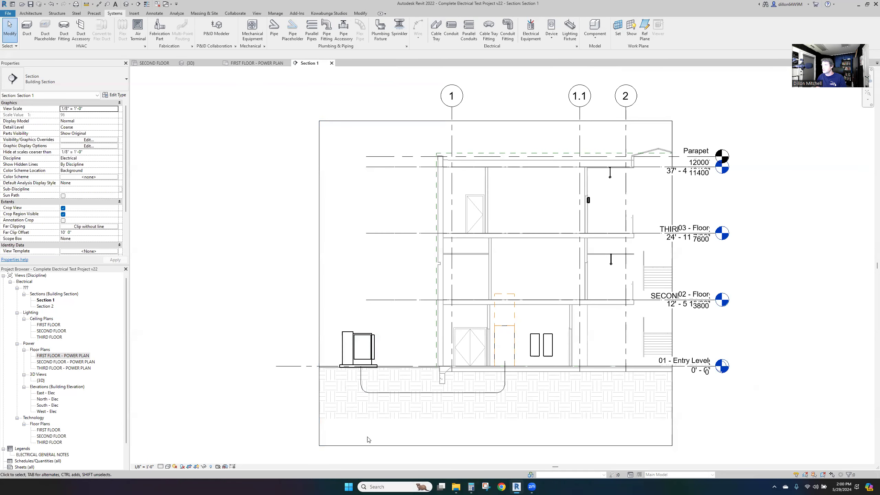
Step: Return to the FIRST FLOOR - POWER PLAN view and move the section line slightly south, clear of the conduit riser
left_click(246, 63)
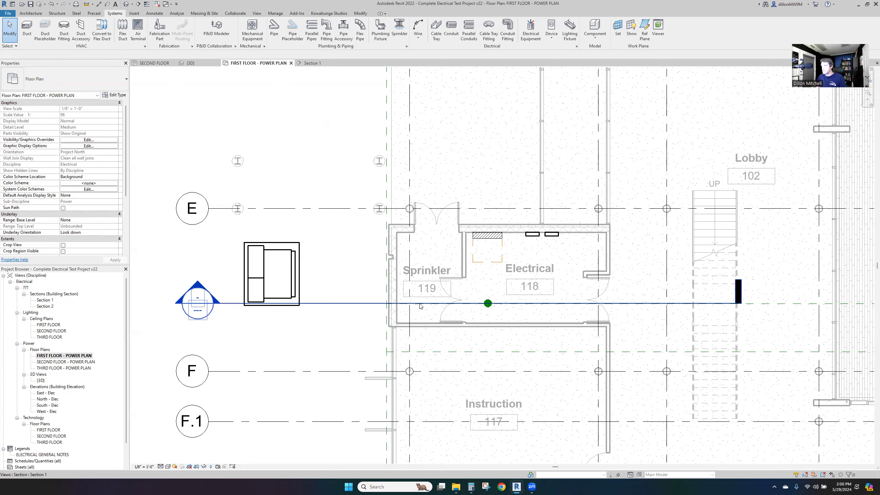
left_click(368, 304)
left_click_drag(368, 305, 366, 317)
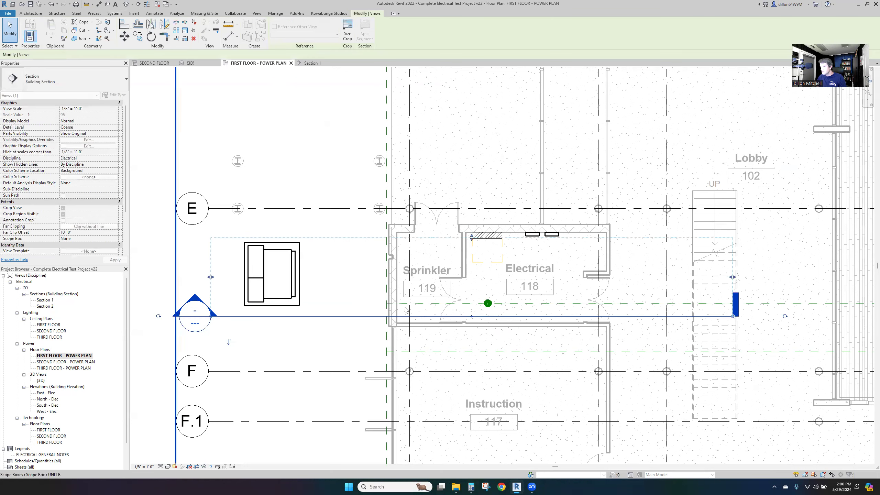
left_click(488, 303)
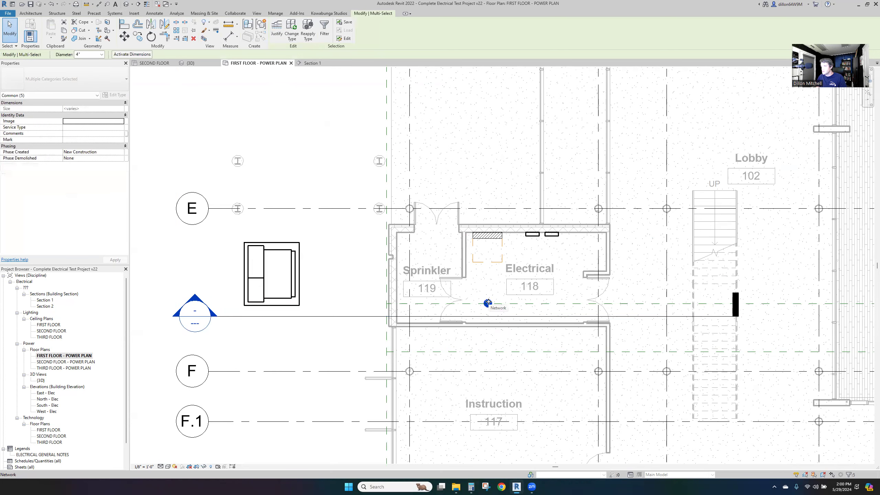
left_click(488, 303)
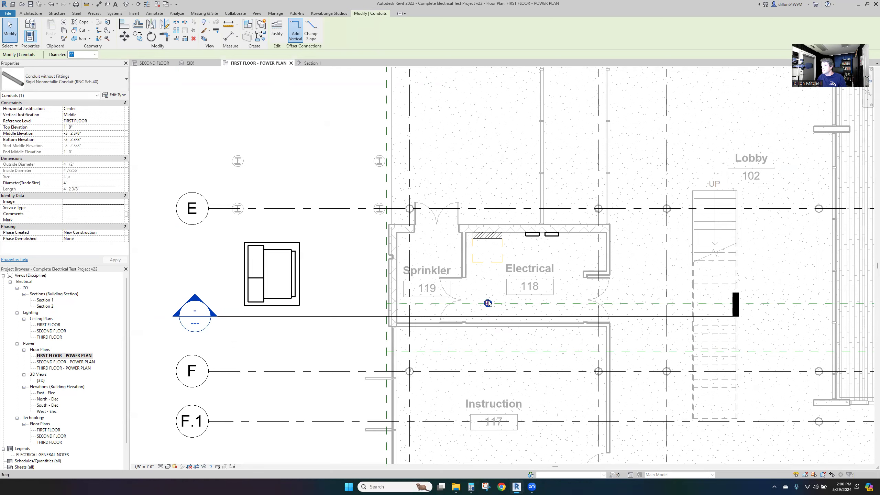
left_click(335, 311)
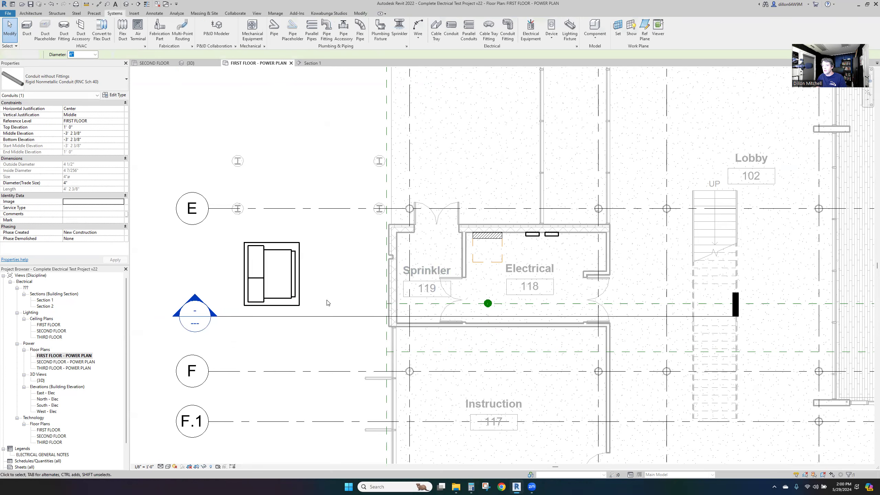
Step: Set the first floor power plan's view template to <None>
scroll(87, 175, "down", 5)
left_click(91, 195)
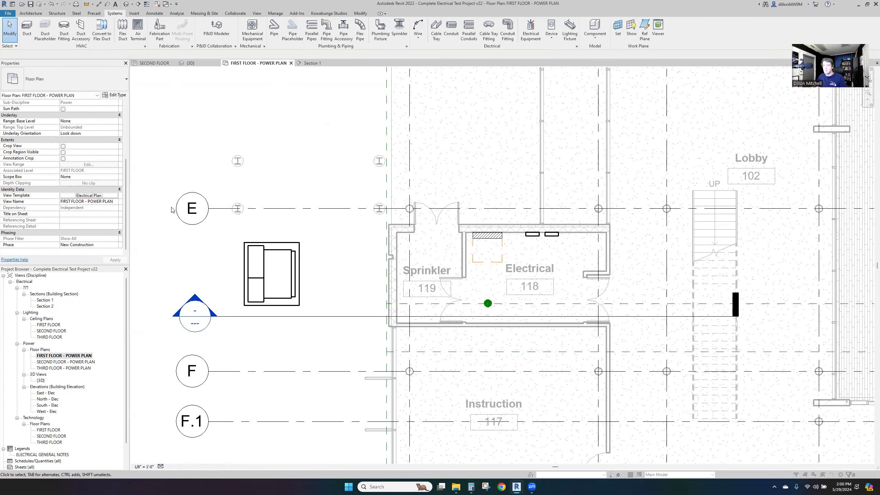
left_click(345, 224)
left_click(461, 310)
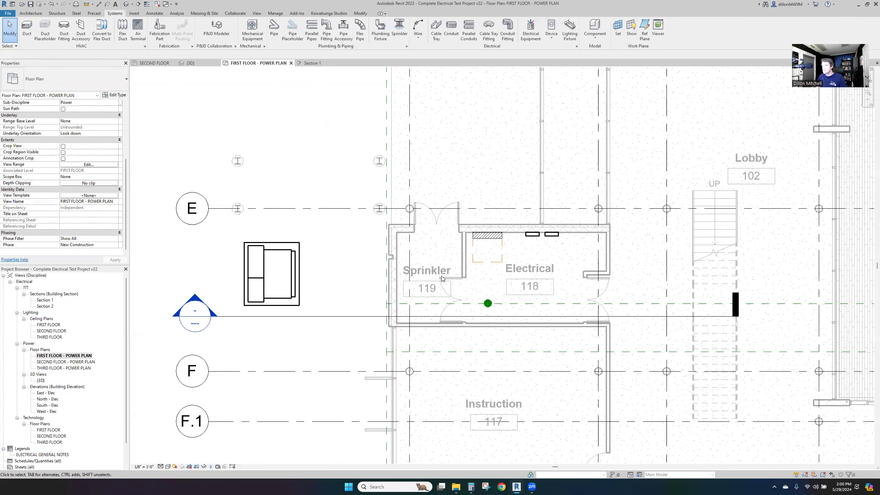
Step: Set the plan's view range bottom offset and view depth offset both to -6' 0"
left_click(99, 166)
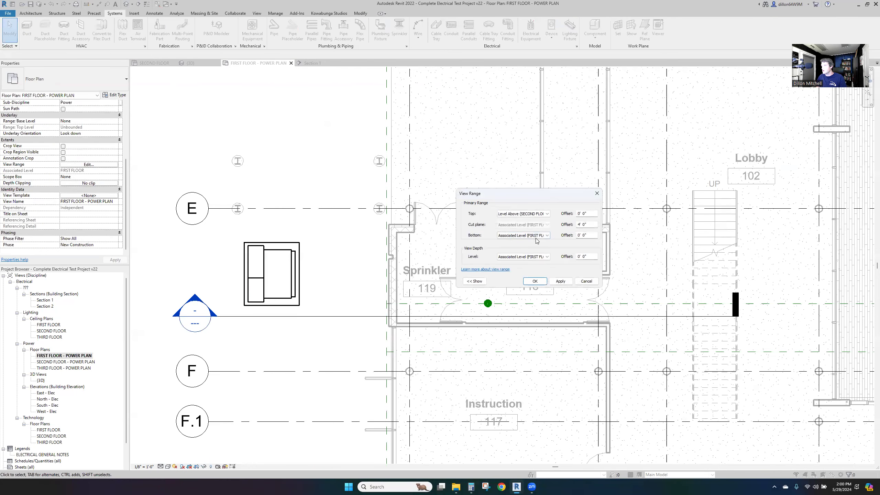
left_click(592, 236)
type("-6")
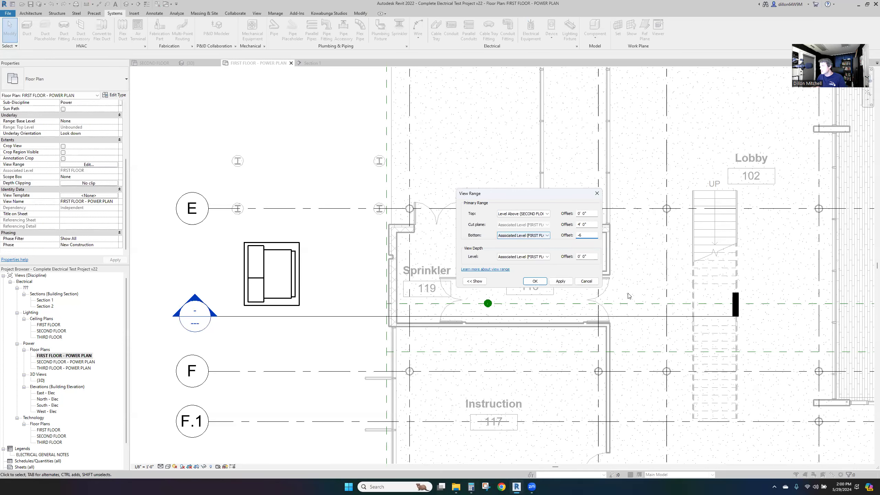
left_click_drag(591, 256, 551, 257)
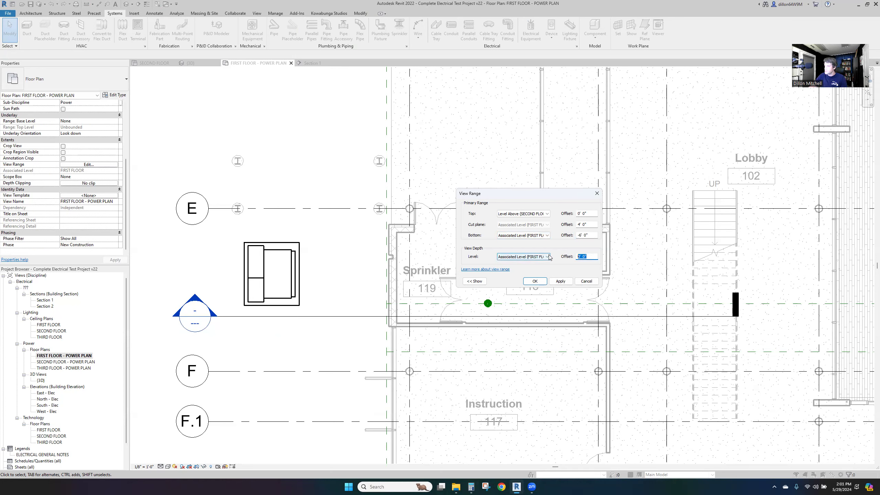
type("-6")
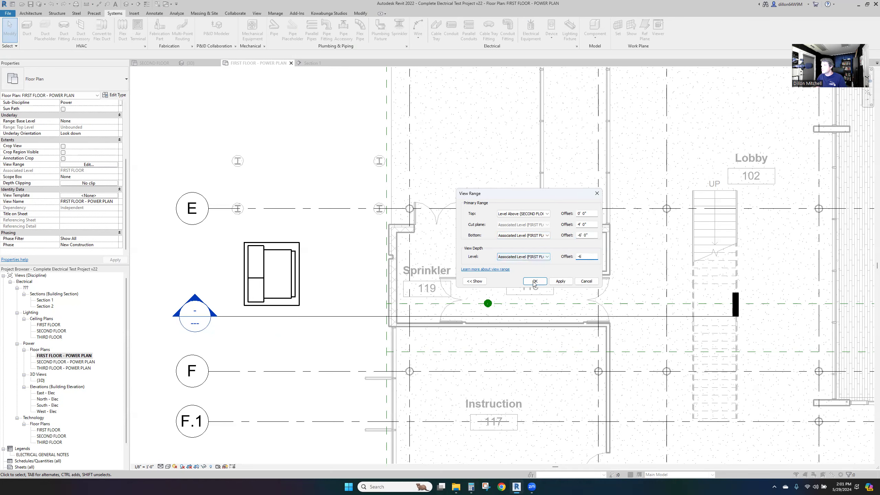
key("Return")
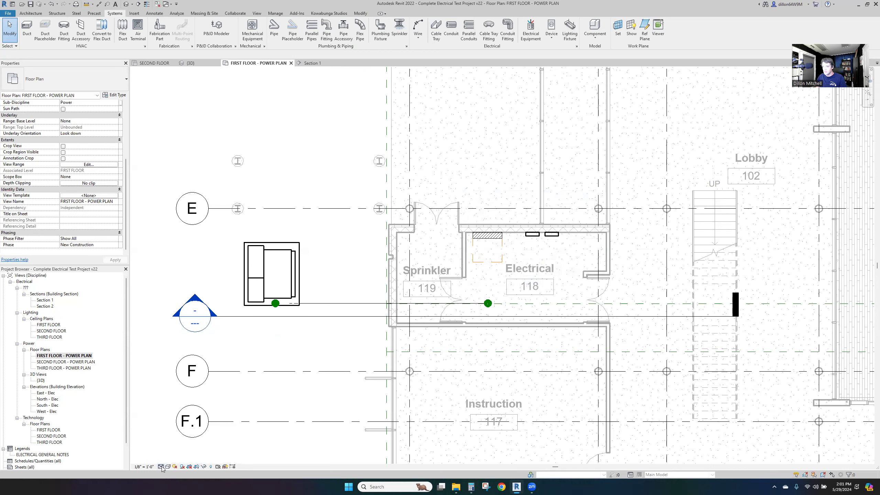
Step: Move the underground conduit run north in plan to line up with the hatched switchboard in Electrical 118
left_click(340, 305)
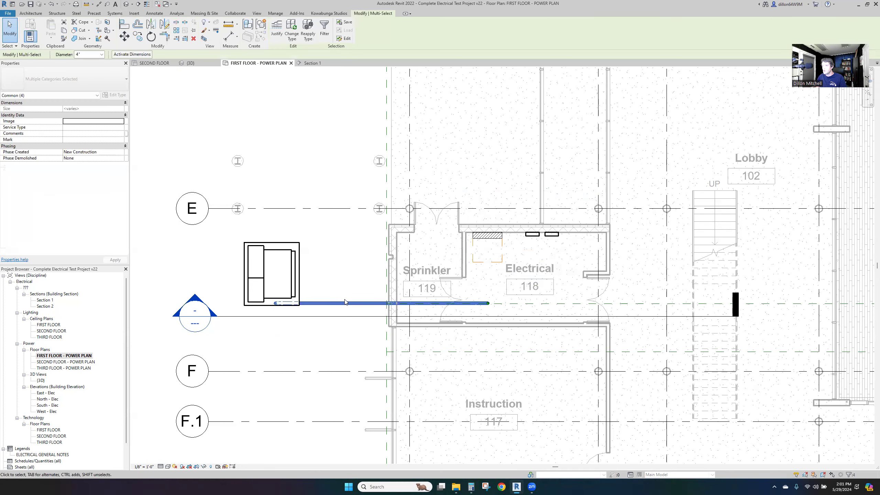
left_click_drag(346, 303, 352, 236)
left_click(348, 226)
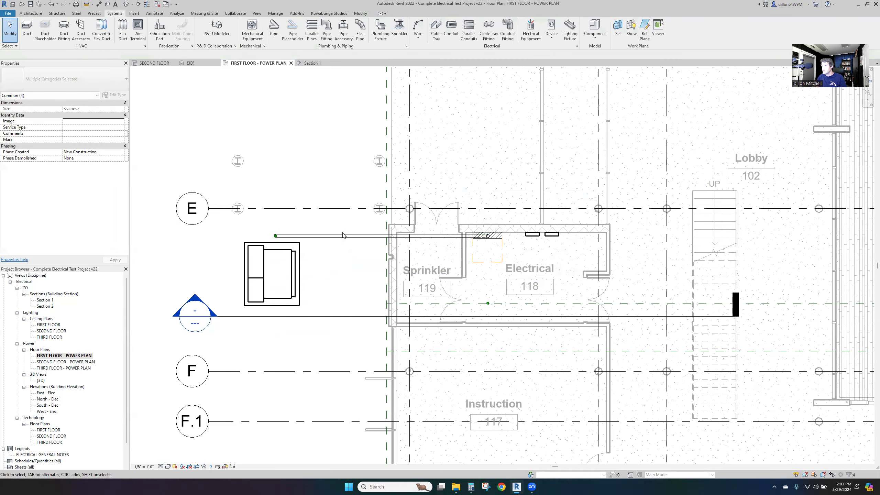
Step: Undo the last move of the underground conduit run in plan
left_click(300, 262)
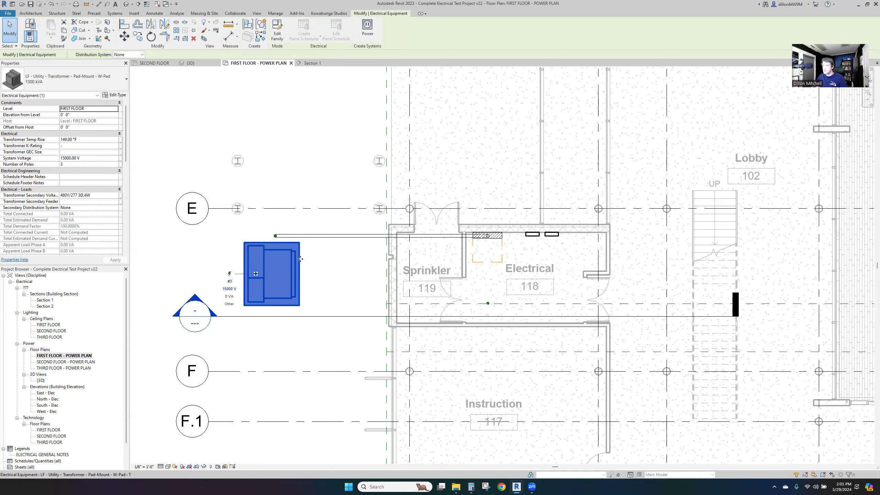
key("ctrl+z")
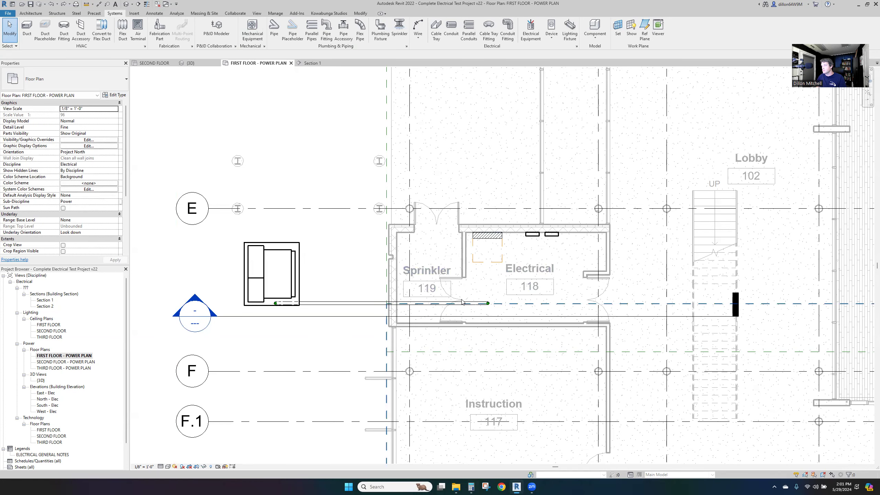
Step: Draw a north-south section through Electrical 118 just east of the hatched switchboard and flip it to look west
left_click(138, 4)
left_click(512, 216)
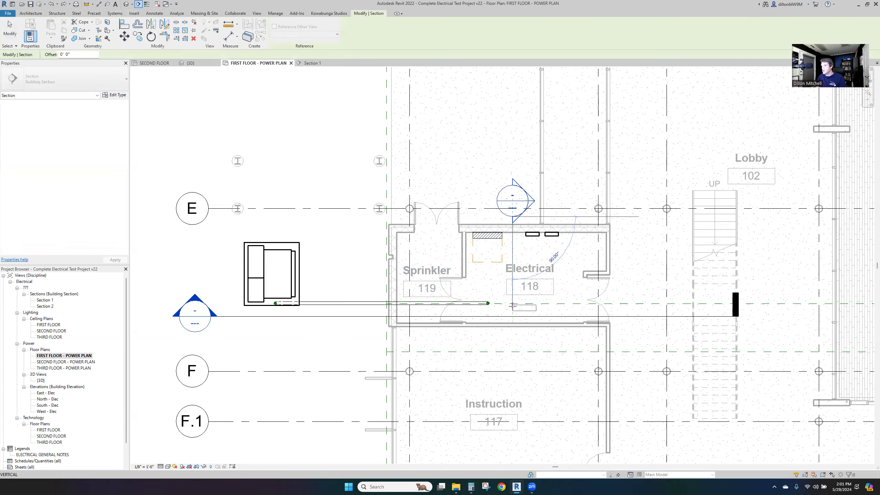
left_click(513, 323)
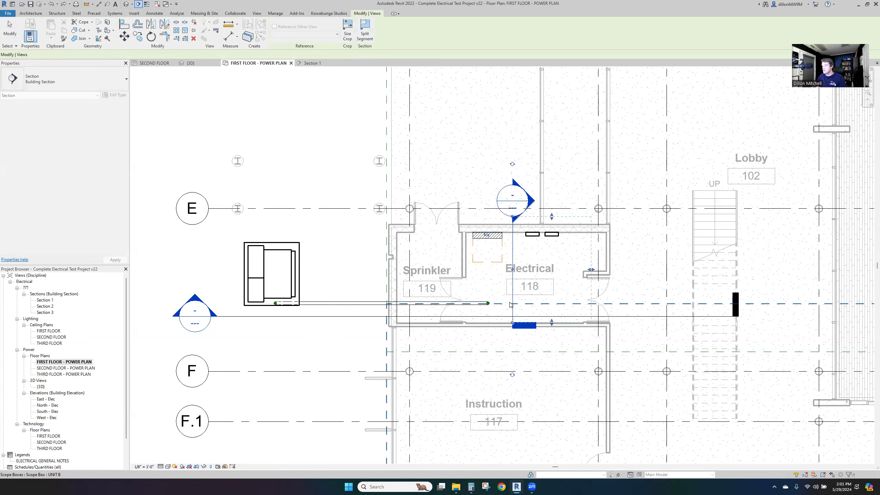
key("Escape")
right_click(514, 296)
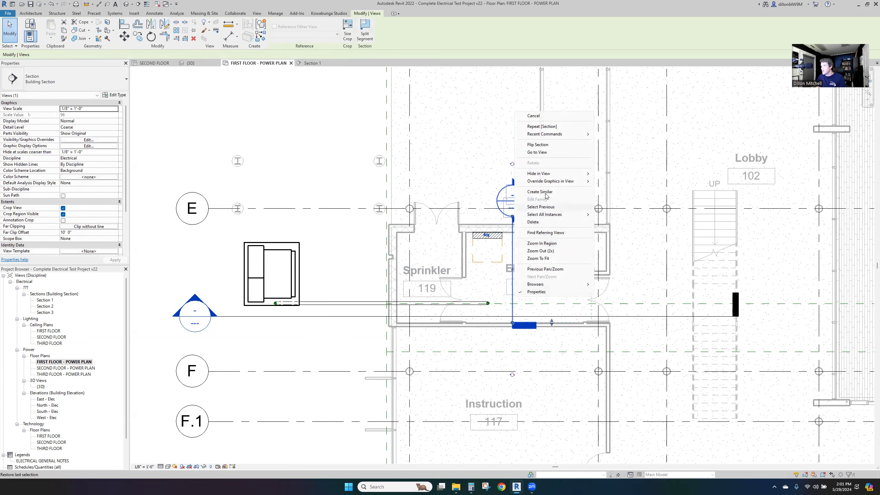
left_click(540, 145)
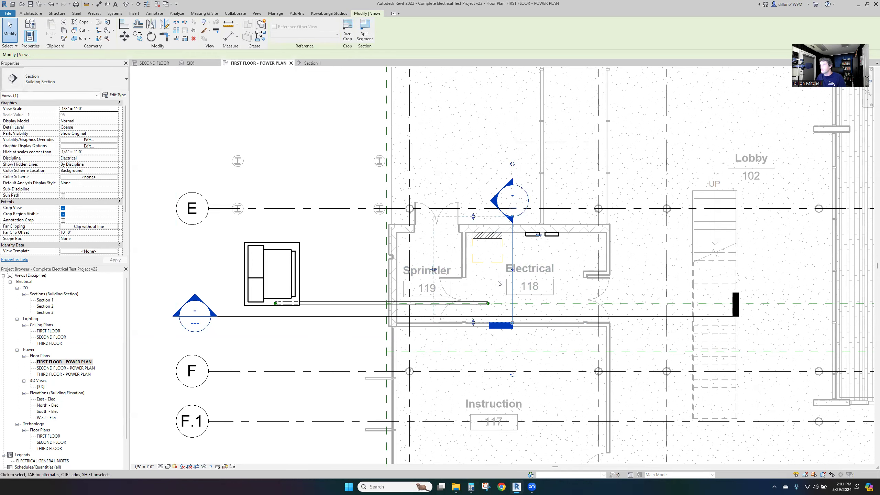
key("Escape")
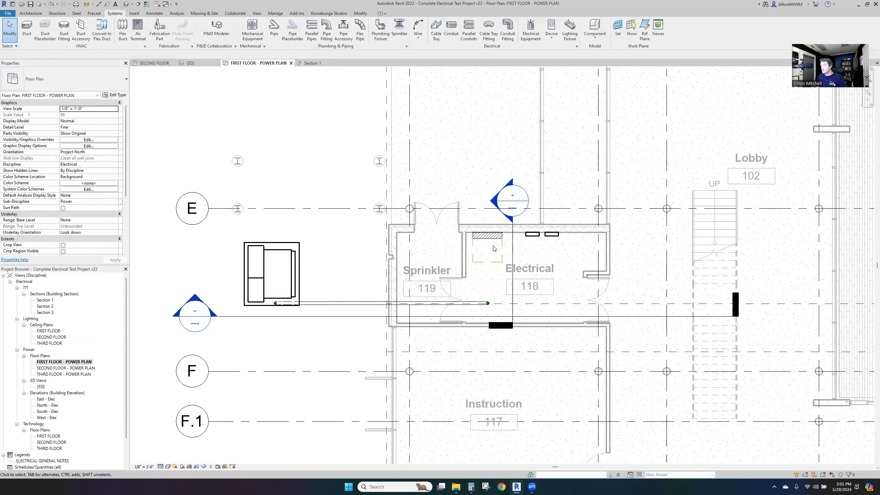
Step: Open the new section's view and widen its crop region well beyond the electrical room on both sides
left_click(515, 256)
right_click(515, 254)
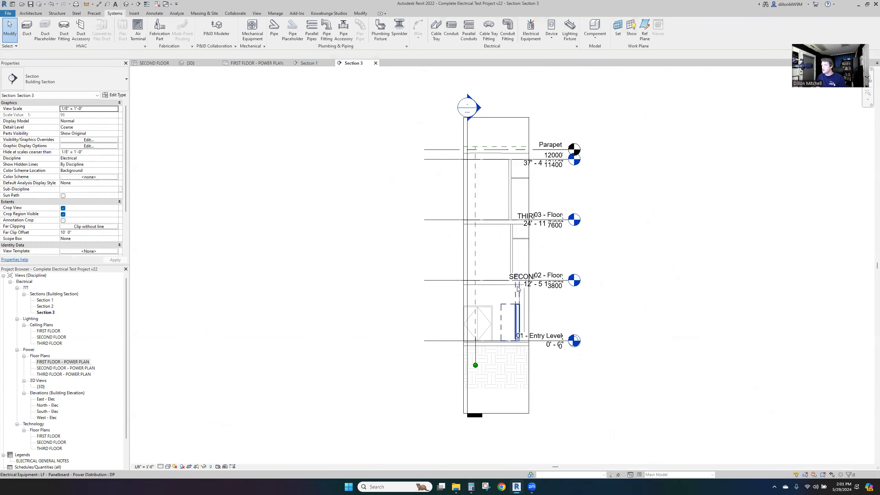
left_click(464, 267)
left_click_drag(463, 265, 299, 266)
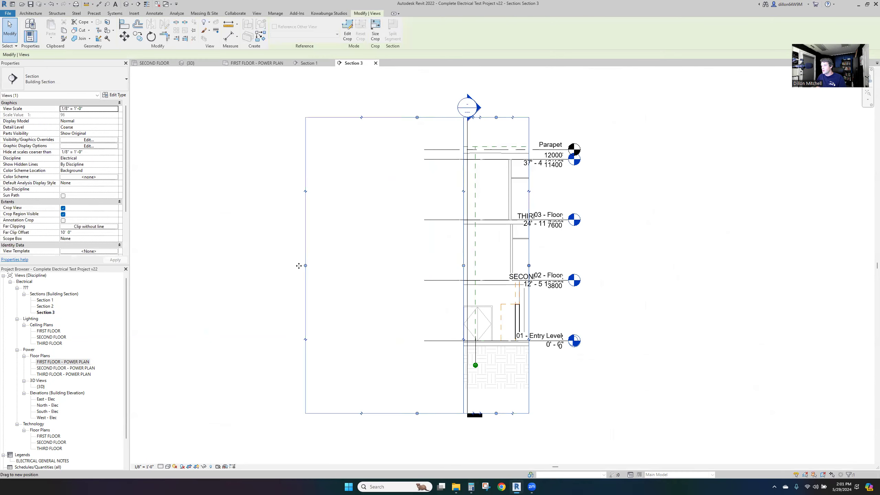
left_click_drag(529, 265, 625, 265)
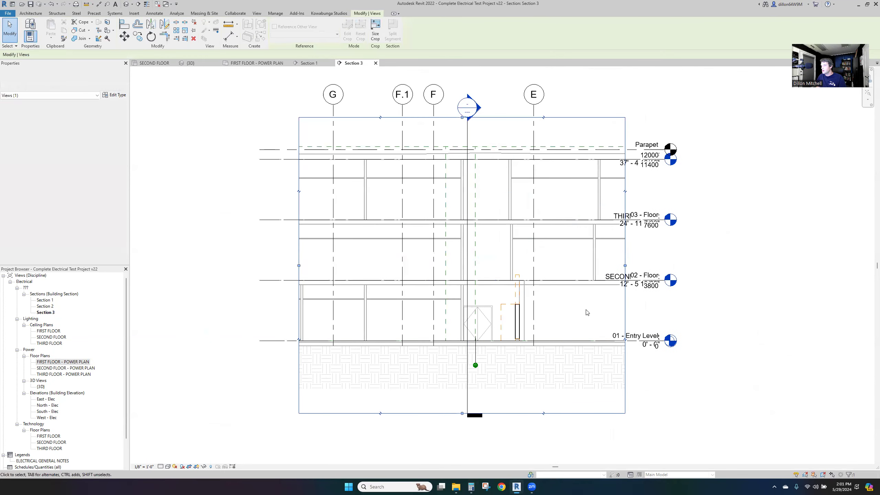
Step: Draw a 4" conduit from the switchboard's base down to middle elevation -5' 3", then horizontally to just short of the existing conduit
scroll(511, 294, "up", 3)
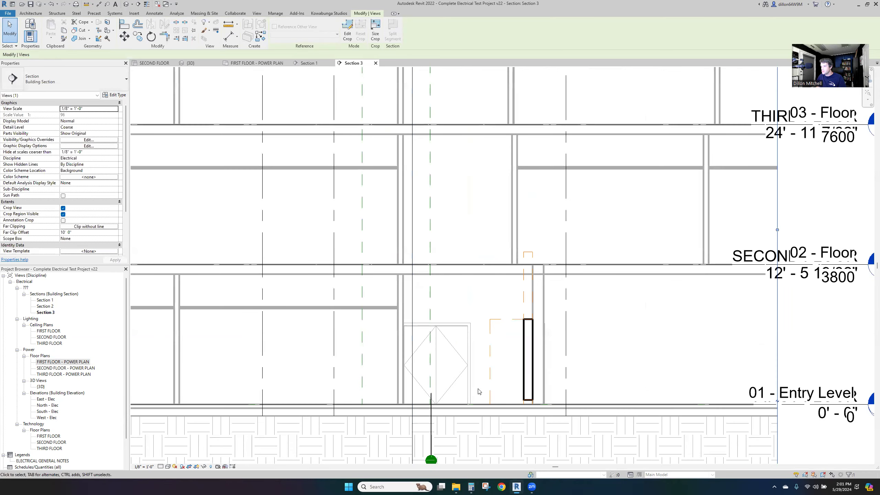
middle_click_drag(481, 410, 474, 345)
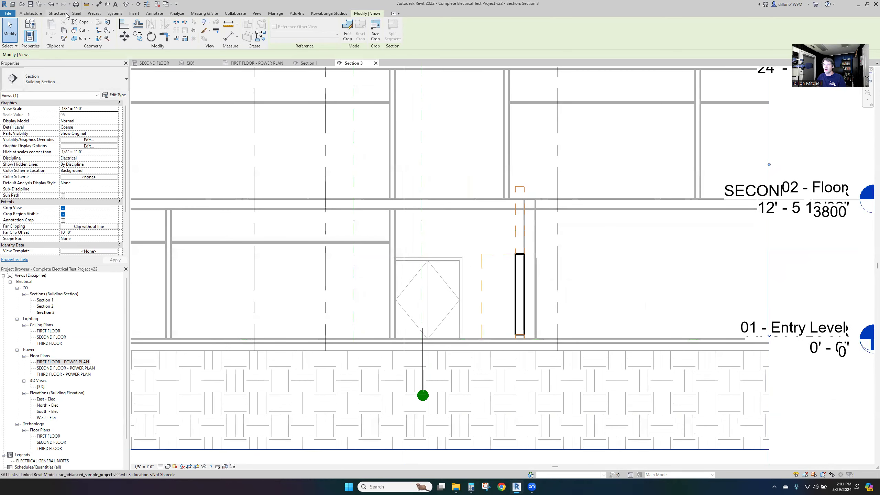
left_click(115, 13)
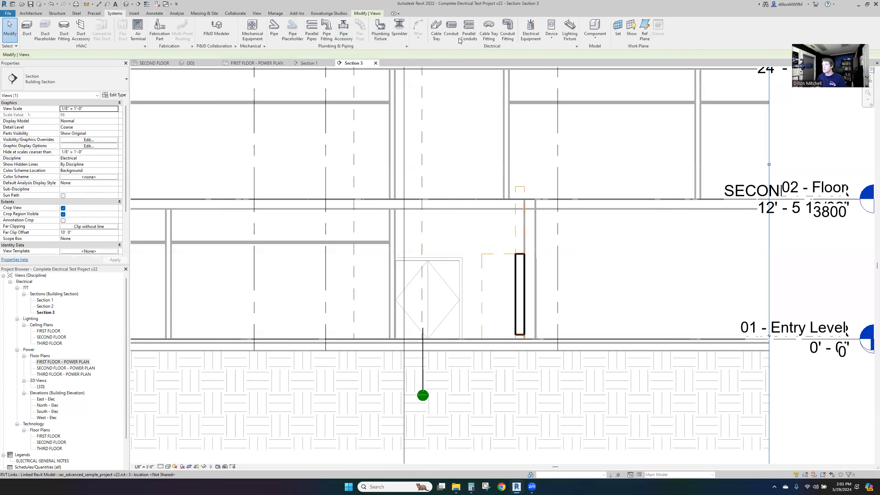
left_click(447, 39)
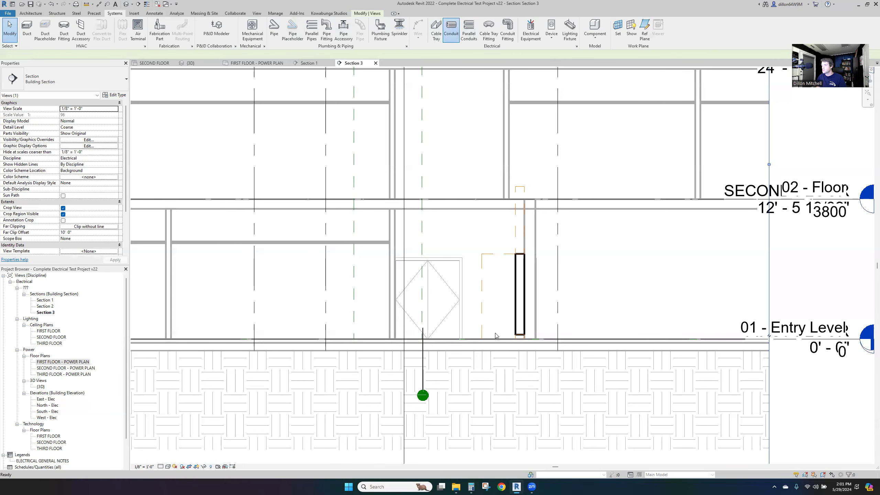
left_click(519, 332)
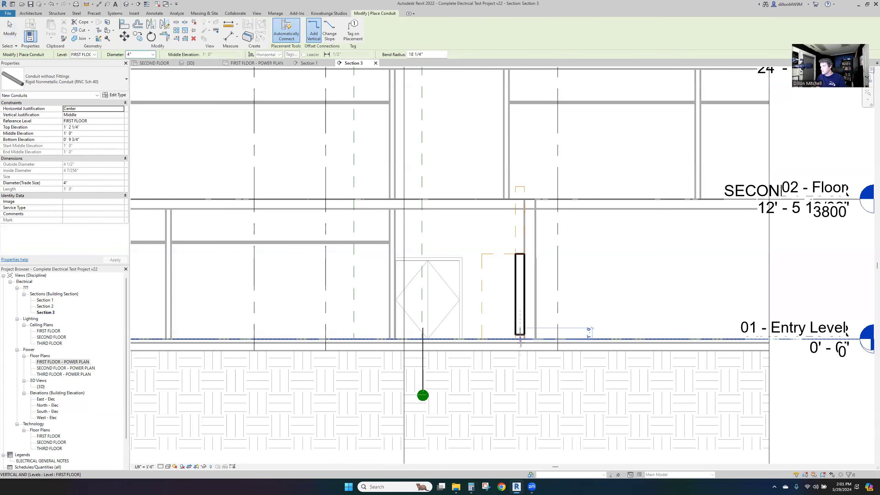
left_click(520, 398)
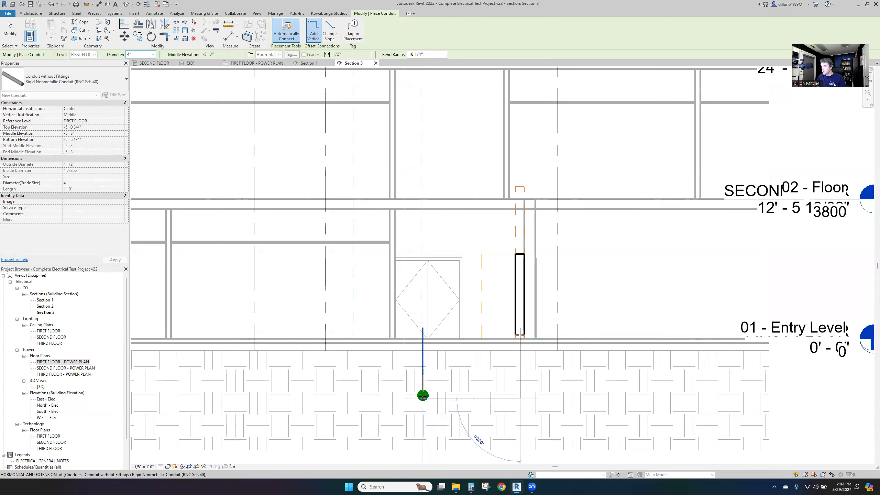
left_click(432, 398)
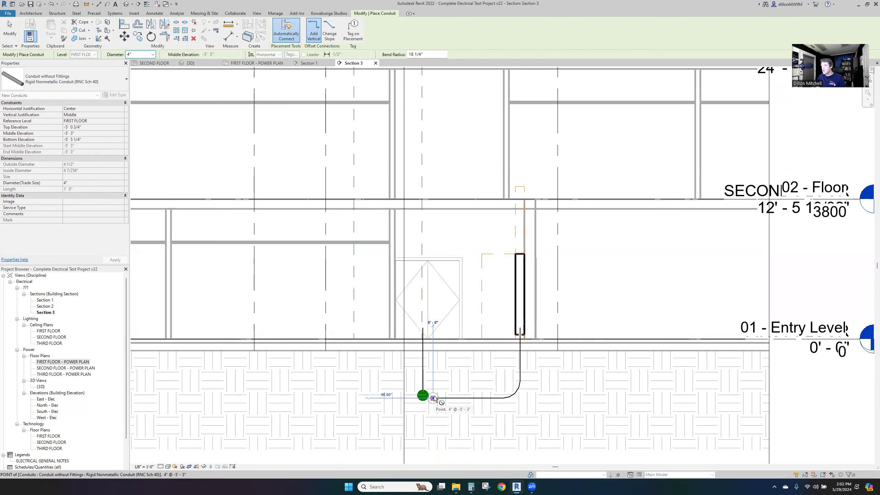
key("Escape")
key("Escape")
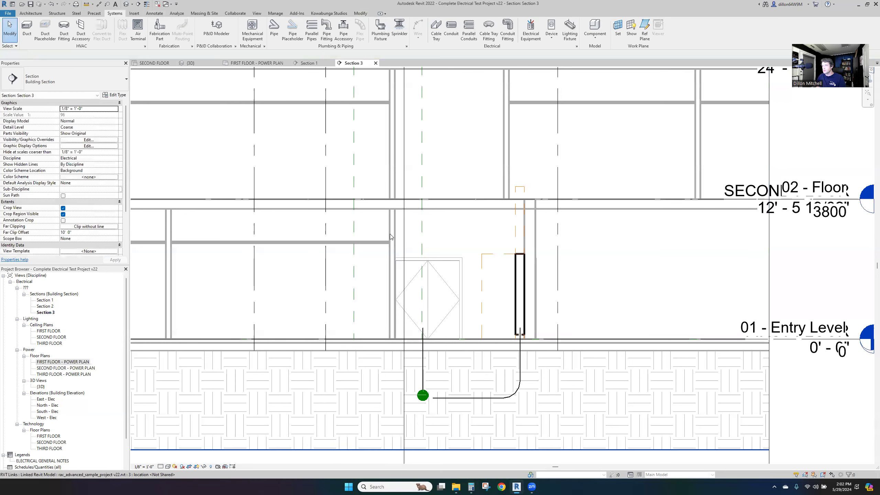
Step: In Section 1, delete the old vertical riser and its elbow at the switchboard end of the underground run
key("ctrl+Tab")
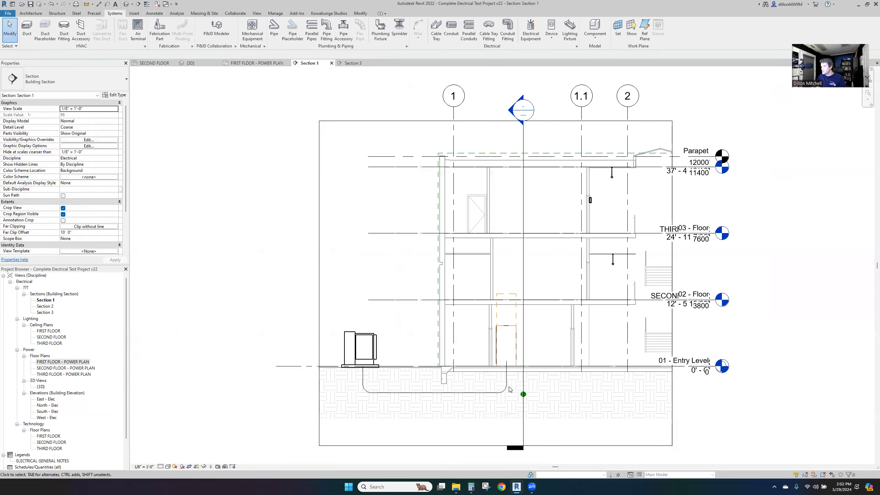
scroll(509, 389, "up", 5)
left_click(507, 379)
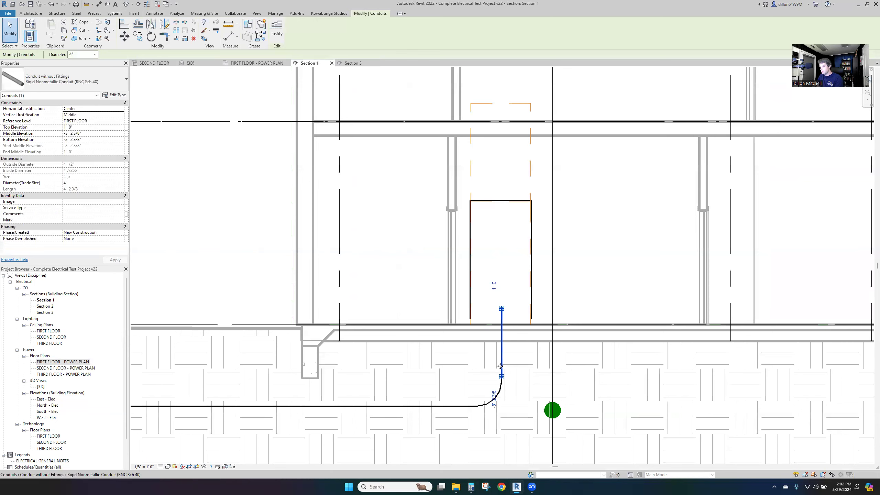
key("Delete")
left_click(498, 387)
key("Delete")
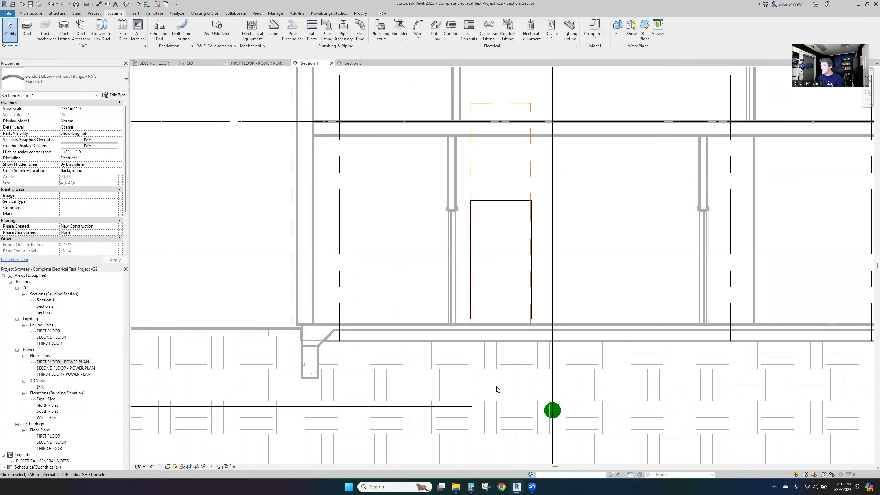
Step: Raise the new horizontal conduit in Section 1 to middle elevation -4' 10 89/128", close to the existing run's level
left_click(545, 416)
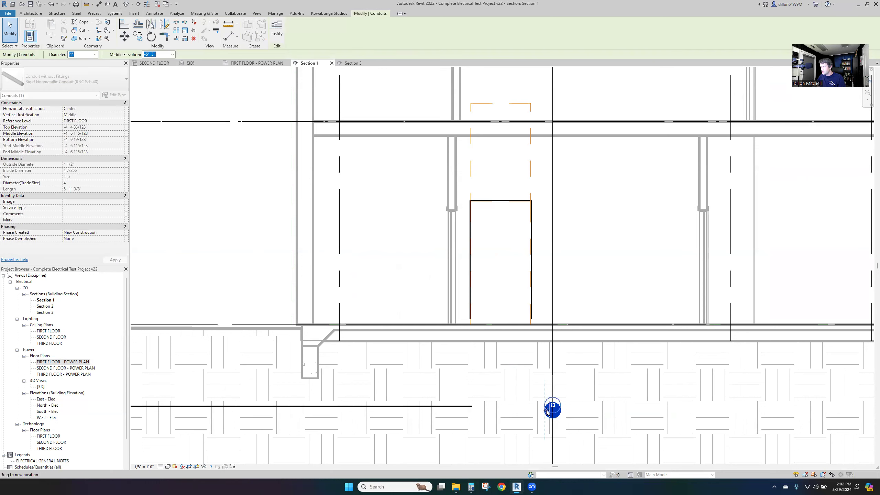
left_click_drag(546, 410, 553, 405)
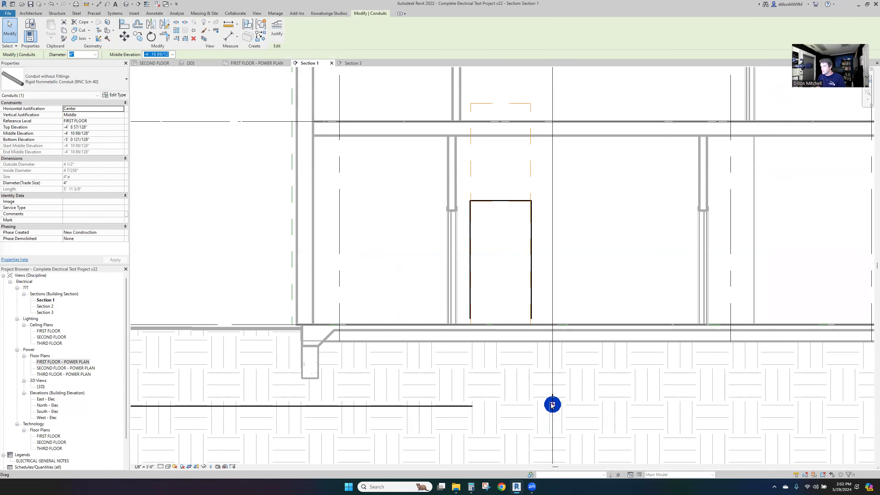
Step: Draw a 4" conduit stub from the new conduit's end horizontally toward the open end of the existing underground run
key("c")
key("n")
left_click(552, 404)
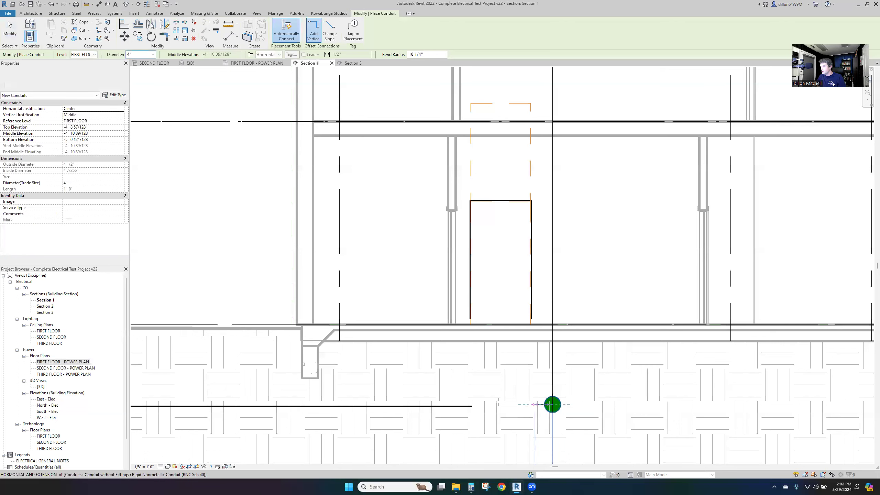
left_click(480, 402)
key("Escape")
key("Escape")
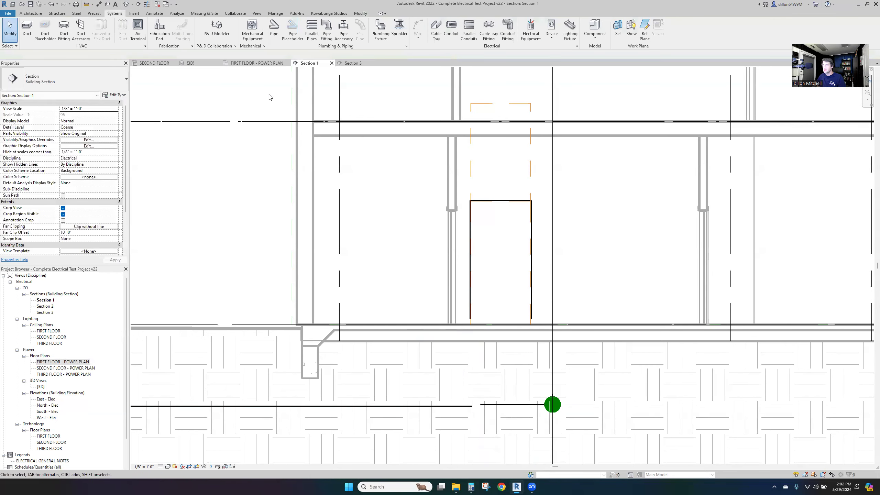
Step: In Section 3, delete the stub and its connecting elbow from the end of the new conduit
left_click(351, 63)
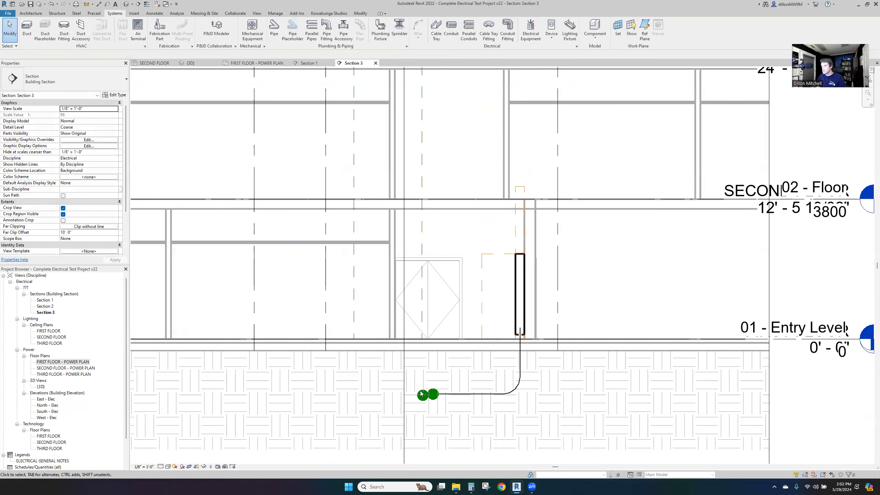
scroll(450, 388, "up", 3)
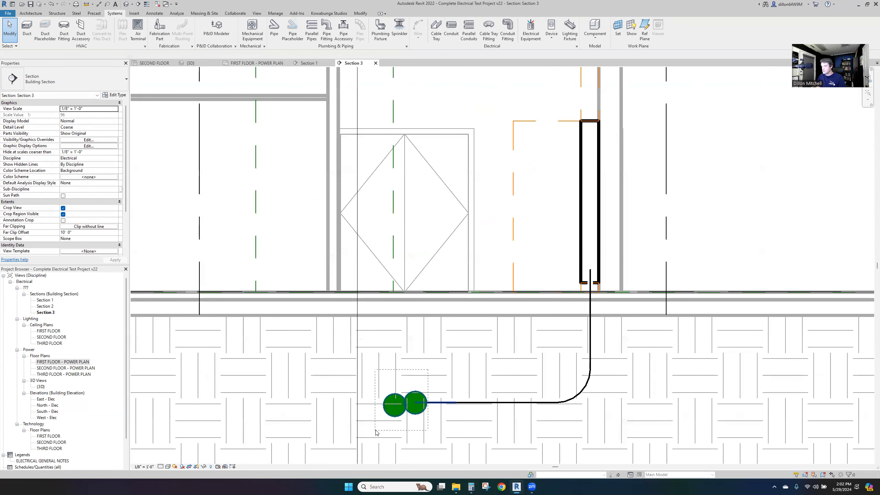
left_click_drag(376, 433, 376, 432)
key("Escape")
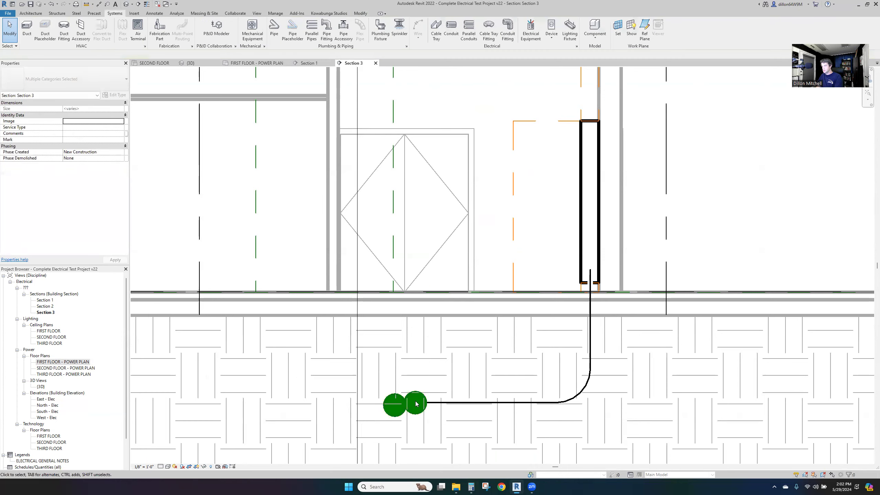
Step: Extend the new 4" conduit horizontally in Section 3 to just short of the existing conduit's end
left_click(464, 403)
key("c")
key("s")
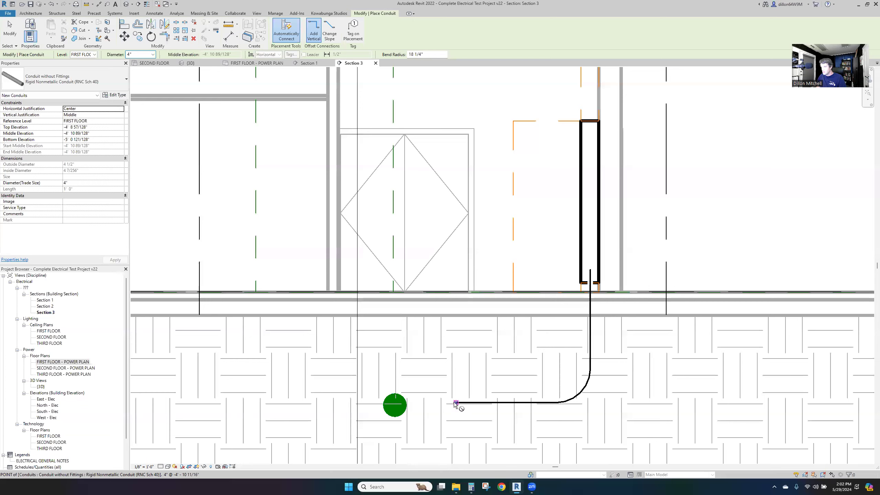
left_click(426, 402)
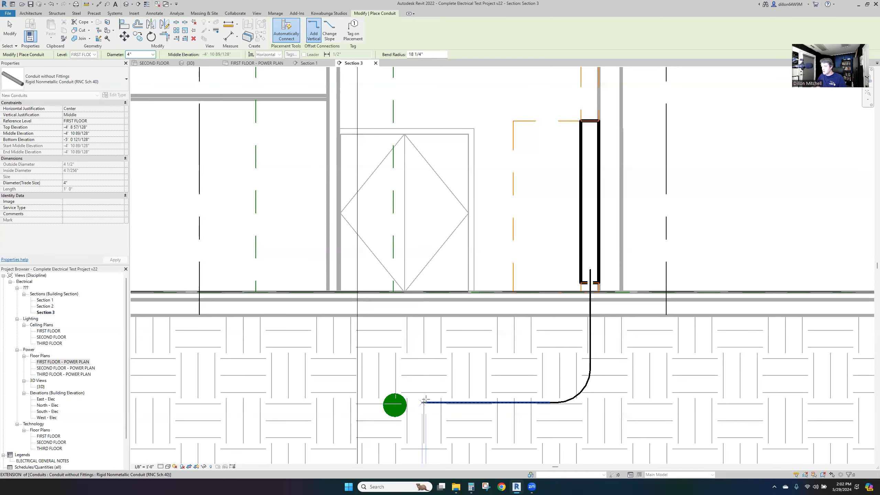
left_click(306, 63)
key("Escape")
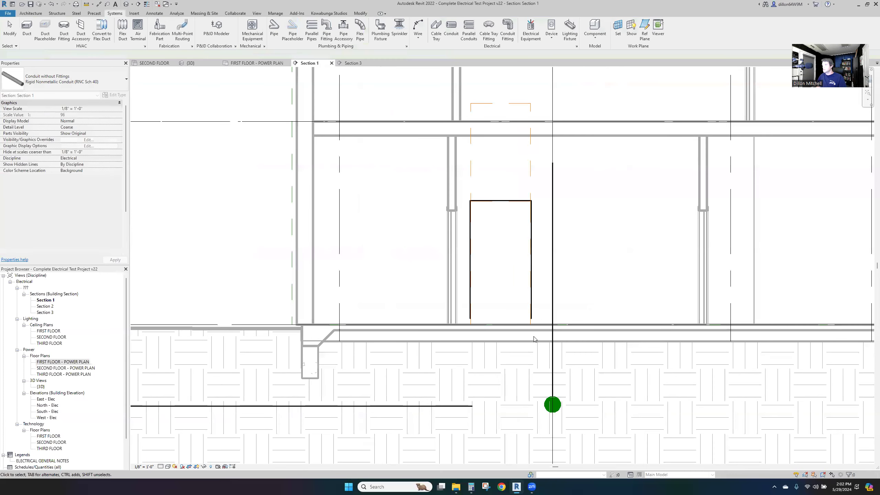
Step: In Section 1, draw a shorter 4" conduit stub from the extended conduit's end toward the existing underground run
left_click(353, 63)
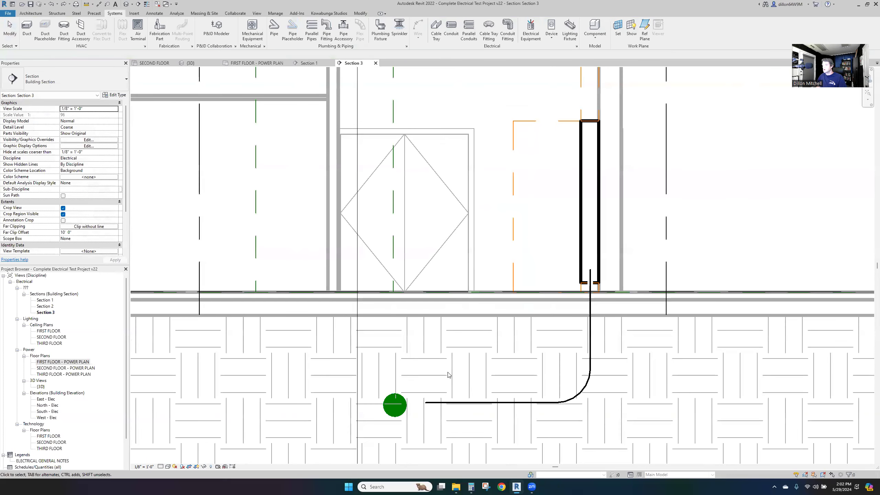
left_click(309, 63)
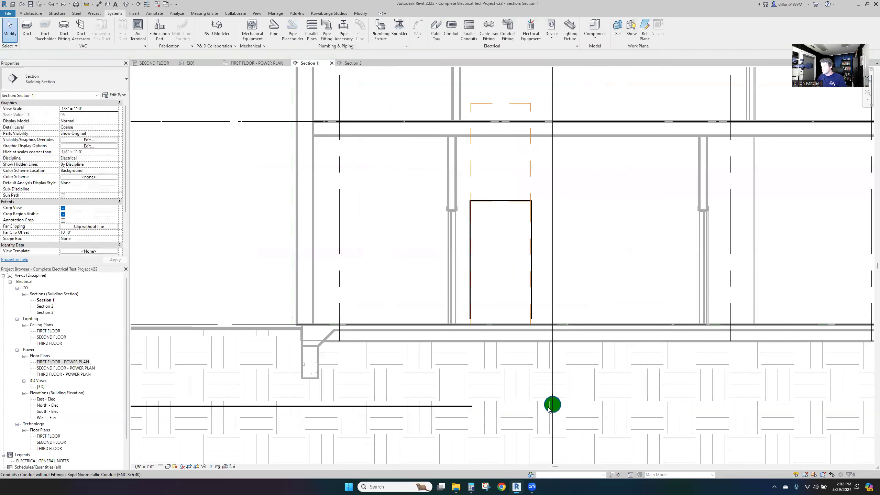
left_click(553, 405)
left_click(553, 405)
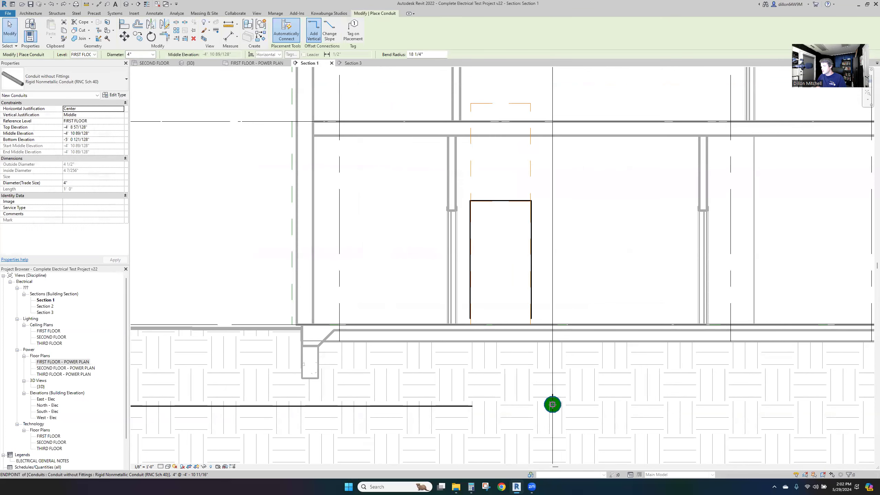
left_click(508, 404)
key("Escape")
key("Escape")
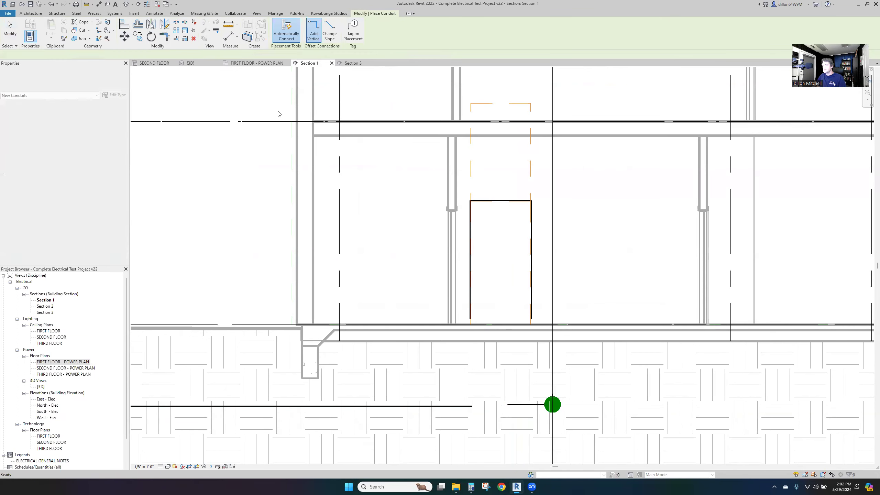
Step: In the first floor power plan, move the short conduit stub onto the existing underground run's line so the two conduits join
left_click(255, 64)
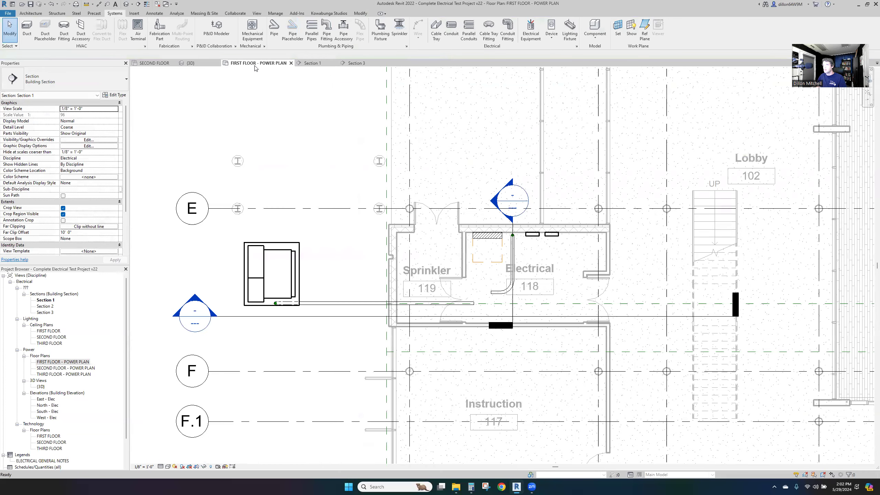
left_click(466, 340)
scroll(509, 275, "up", 5)
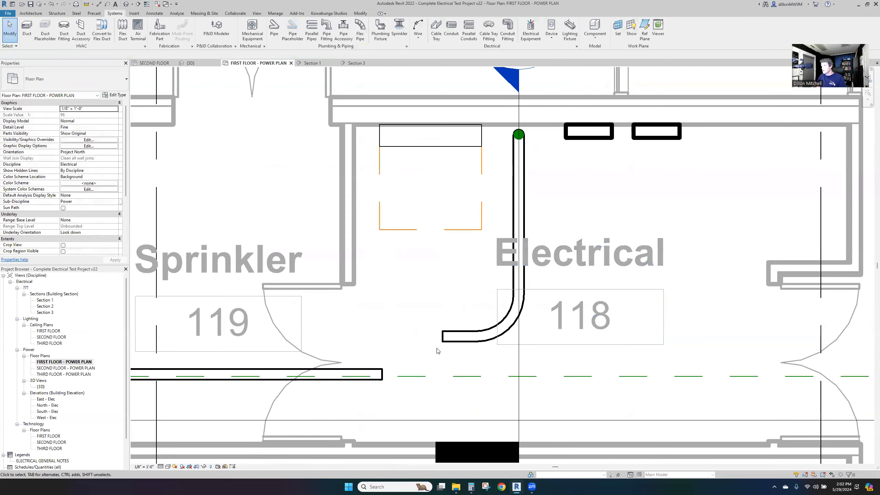
left_click(445, 338)
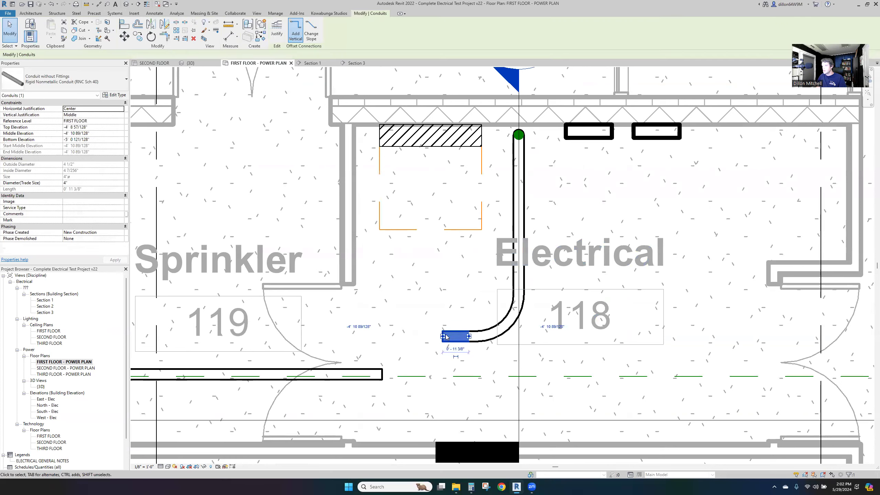
left_click_drag(451, 342, 393, 361)
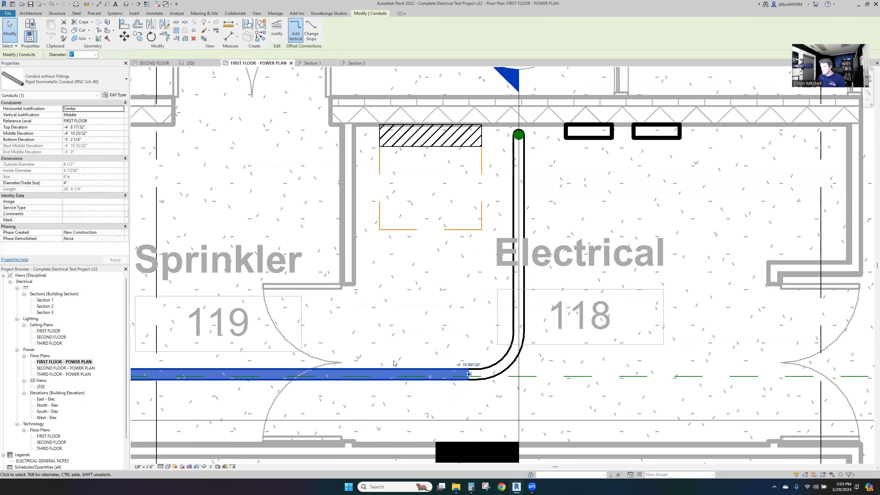
key("Escape")
Step: Shift the conduit leg in Electrical 118 sideways so it ends beneath the switchboard, near the switchboard's east end
scroll(525, 172, "down", 2)
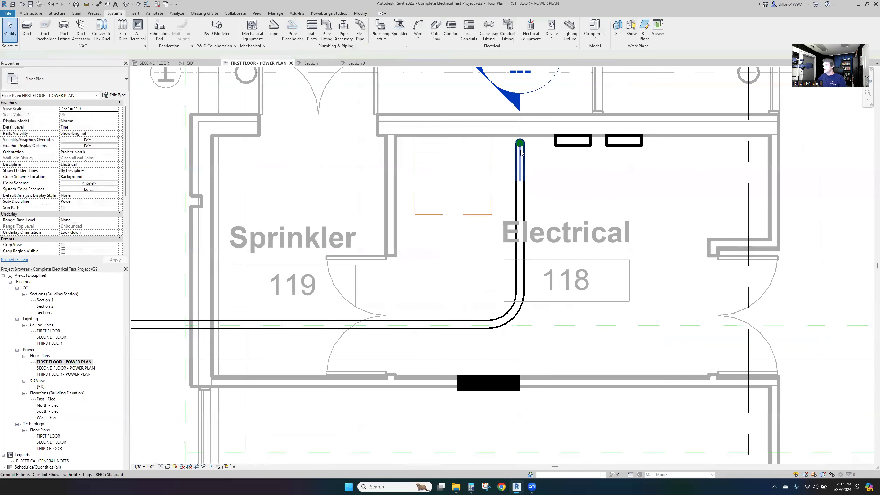
left_click_drag(515, 162, 465, 163)
key("Escape")
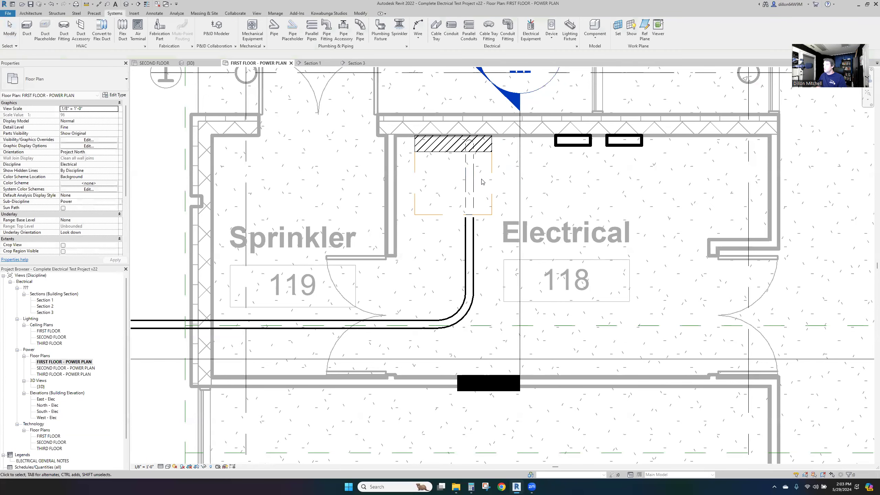
scroll(421, 308, "down", 2)
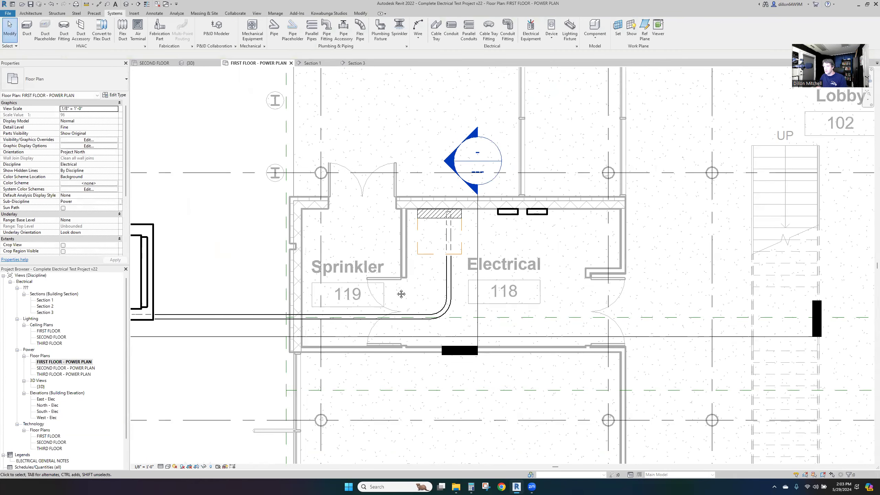
middle_click_drag(123, 315, 284, 304)
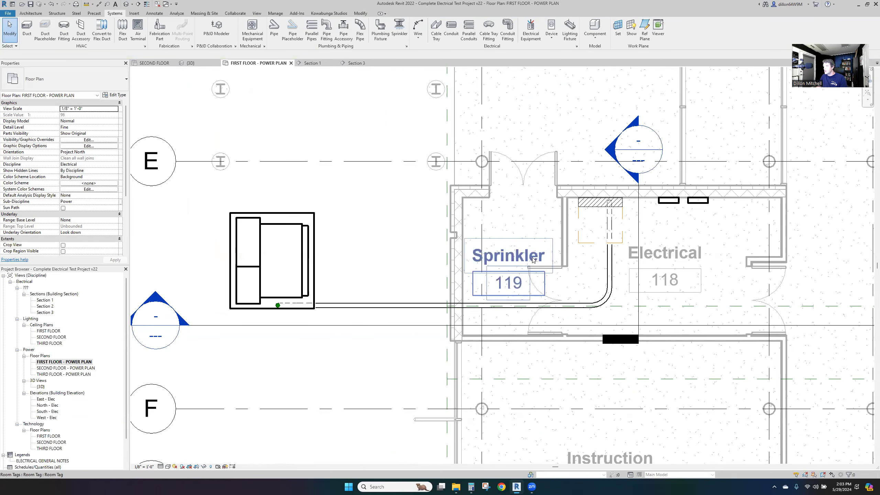
left_click_drag(615, 257, 621, 256)
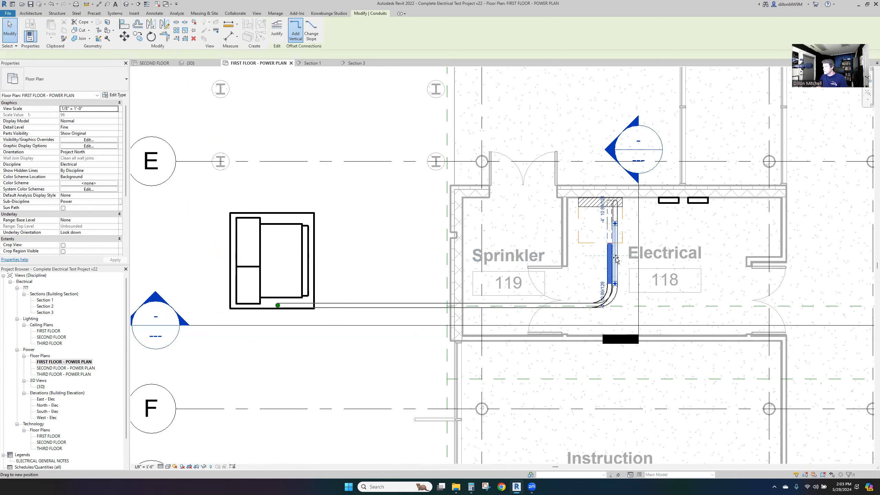
key("Escape")
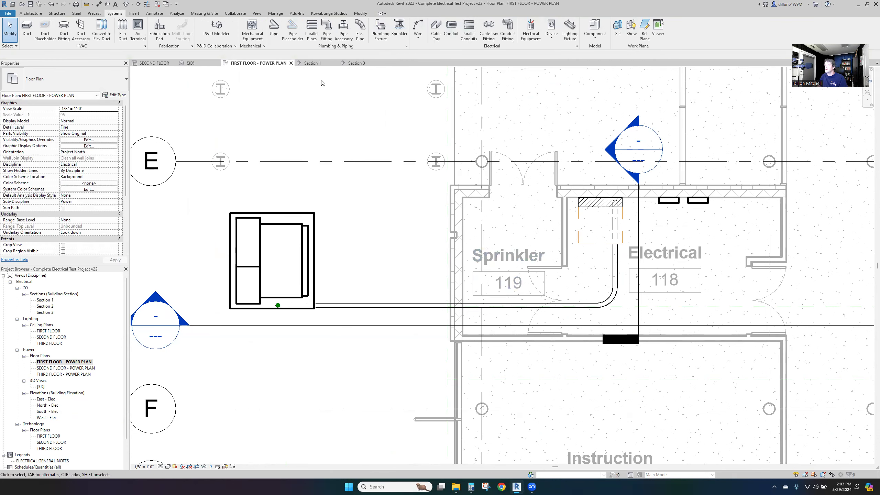
Step: Set Section 1 to Fine detail level and the Shaded visual style
left_click(311, 63)
scroll(505, 286, "down", 2)
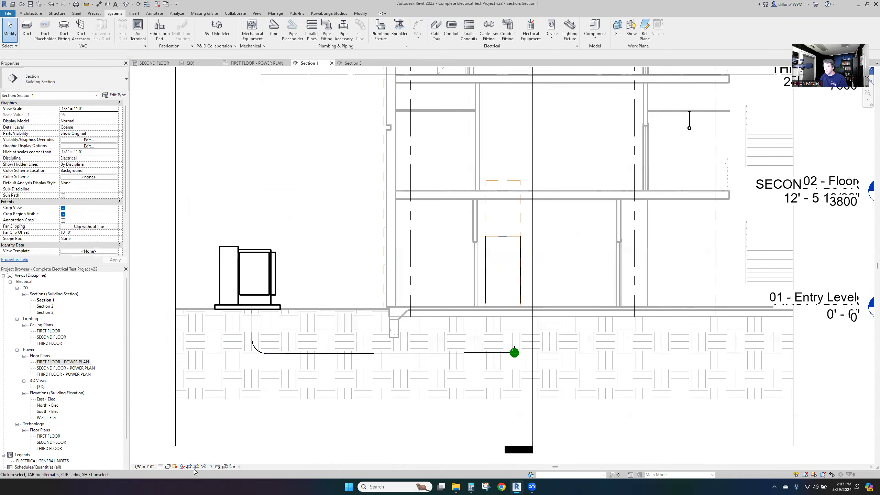
left_click(162, 467)
left_click(168, 459)
left_click(168, 467)
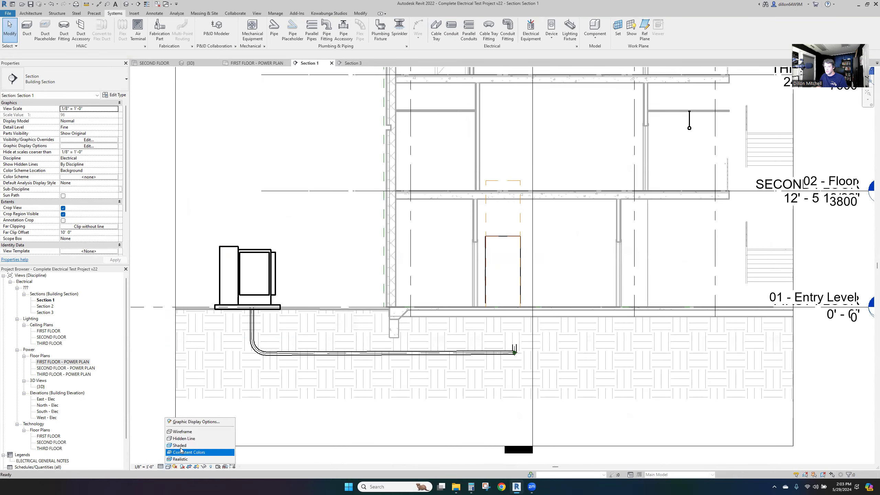
left_click(179, 445)
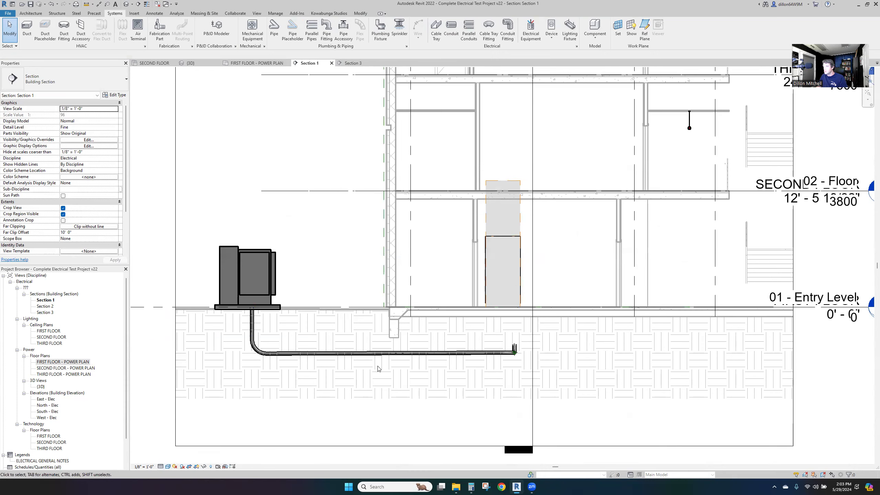
scroll(373, 370, "up", 3)
scroll(346, 373, "down", 3)
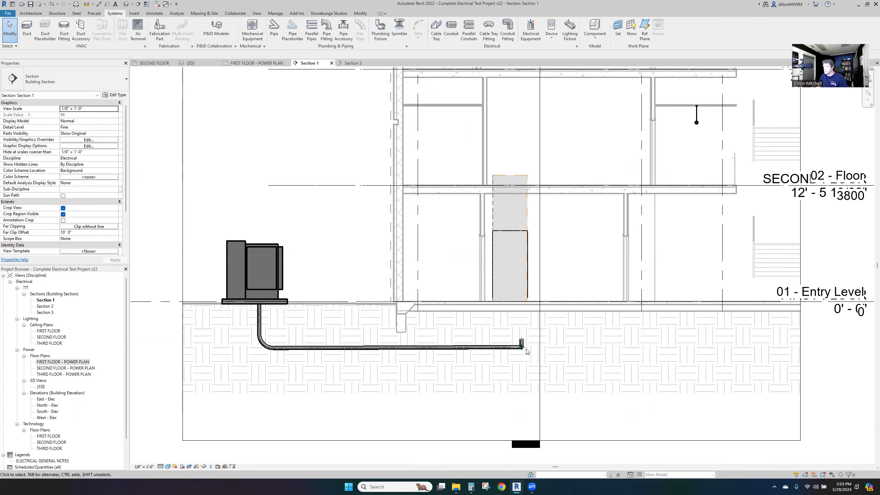
Step: Set Section 3 to Fine detail level and the Shaded visual style
key("ctrl+Tab")
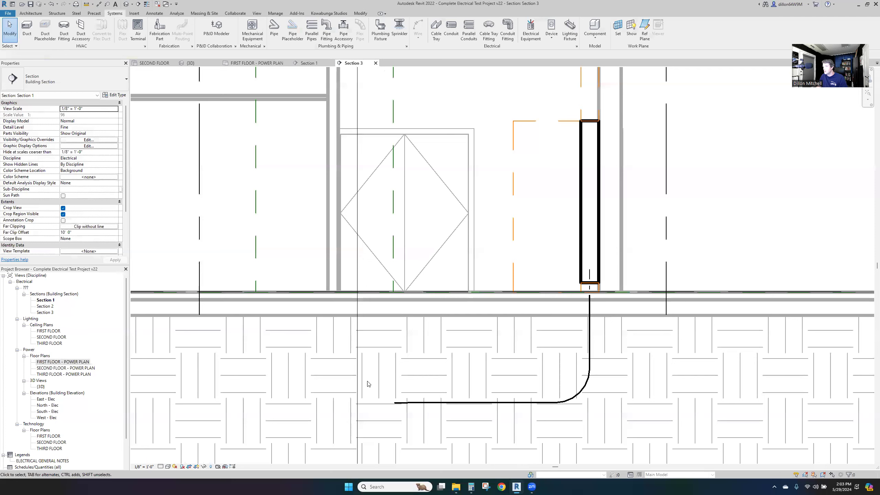
left_click(160, 467)
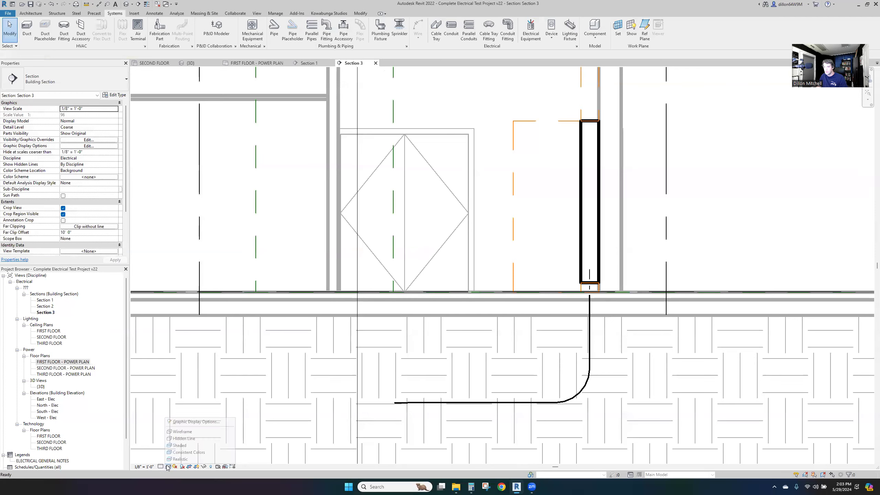
left_click(187, 446)
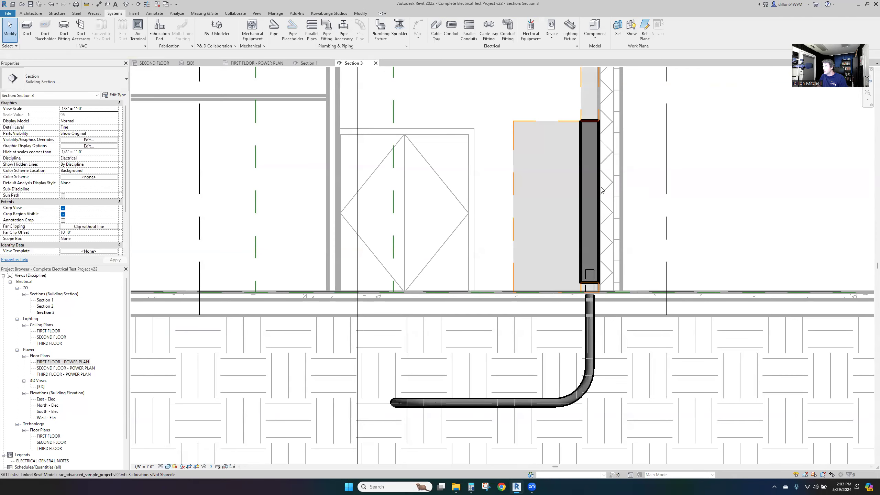
Step: Create parallel conduits from the whole conduit run in the power plan: 3 horizontal, 1 vertical, 6" offsets, Same Bend Radius
left_click(265, 63)
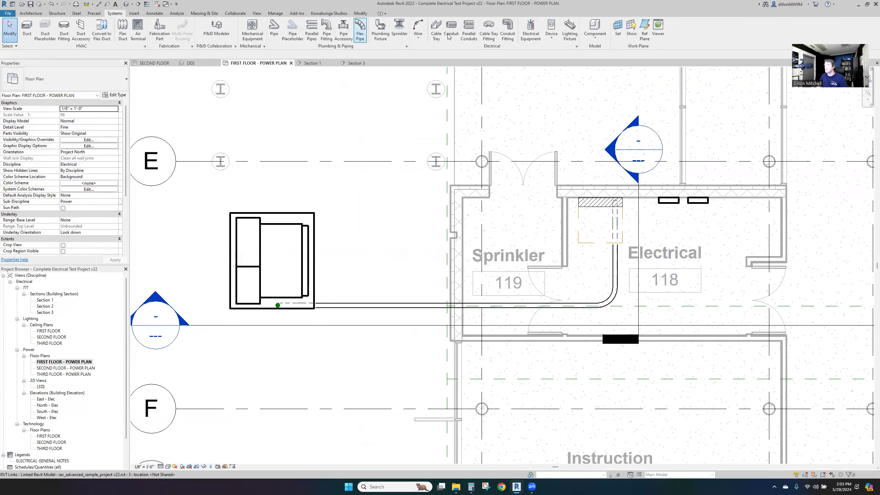
left_click(469, 30)
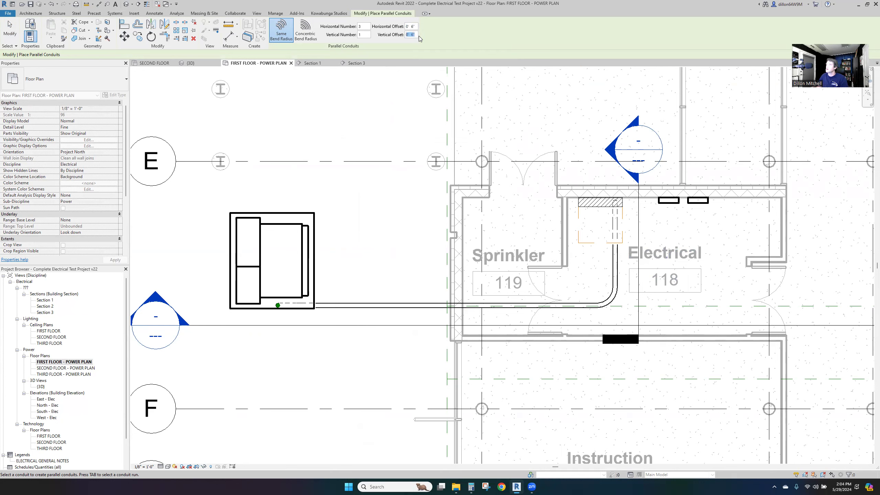
left_click(287, 31)
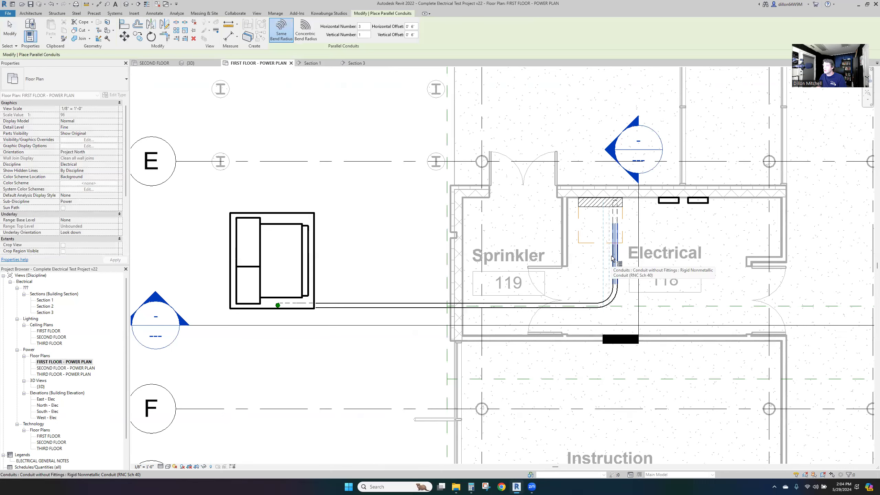
key("Tab")
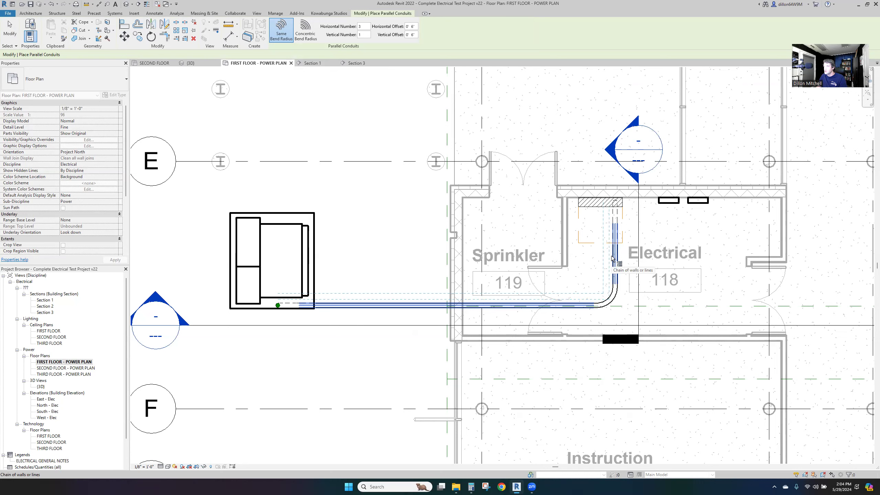
left_click(612, 258)
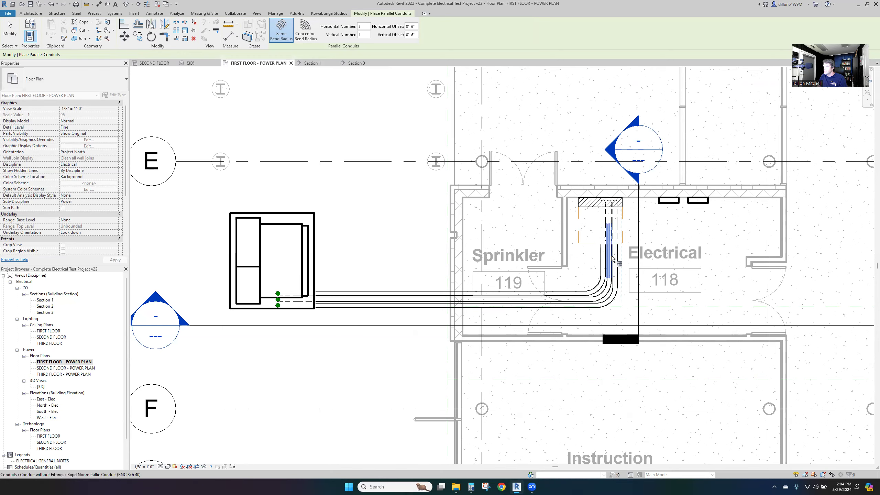
key("Escape")
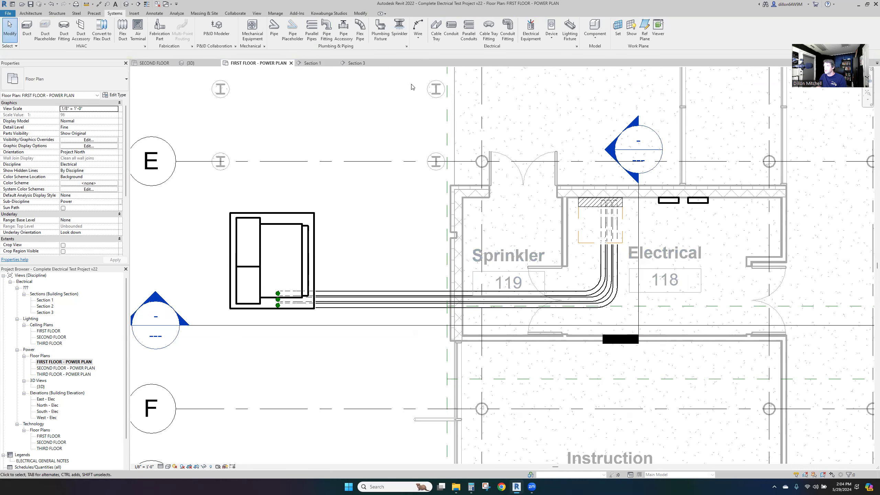
Step: Move the Section 1 line north of the parallel conduits so it cuts through the transformer, and open its view at the switchboard risers
left_click(311, 63)
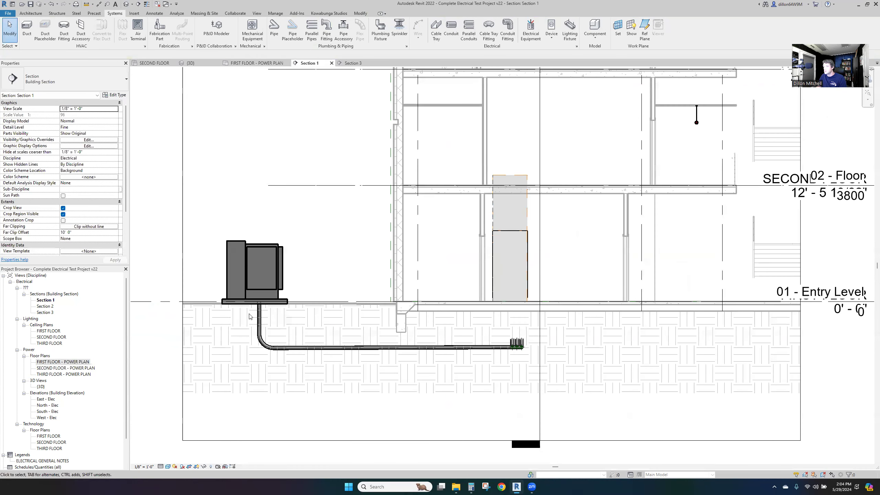
left_click(354, 64)
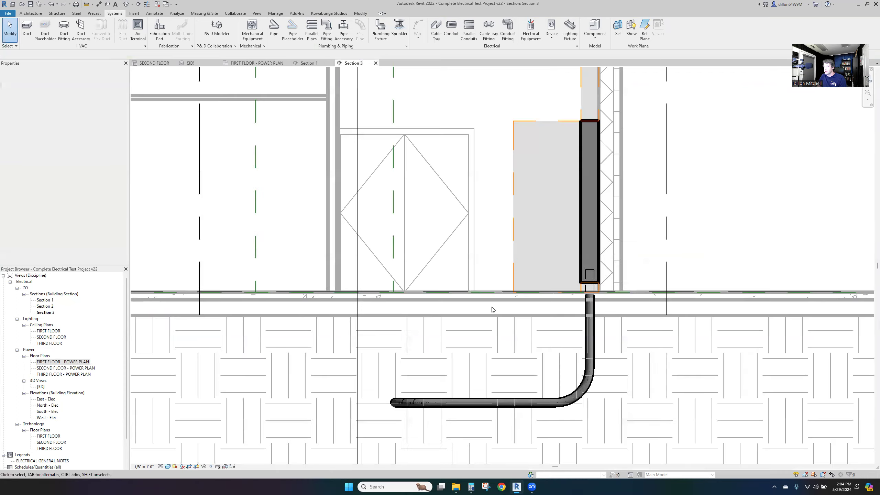
middle_click_drag(515, 368, 556, 358)
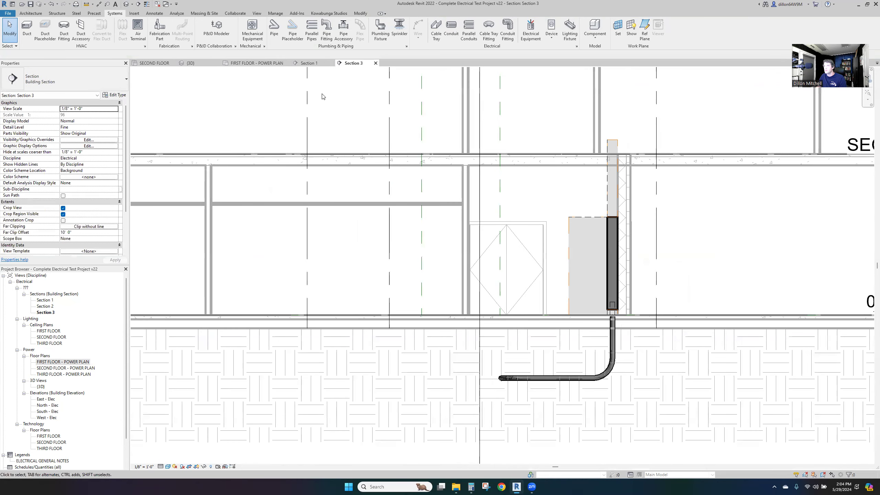
left_click(304, 64)
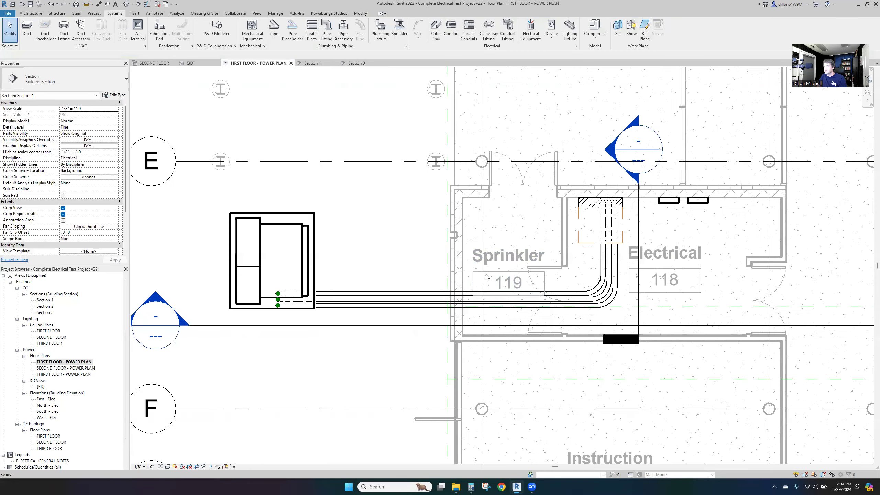
left_click(258, 64)
left_click(323, 326)
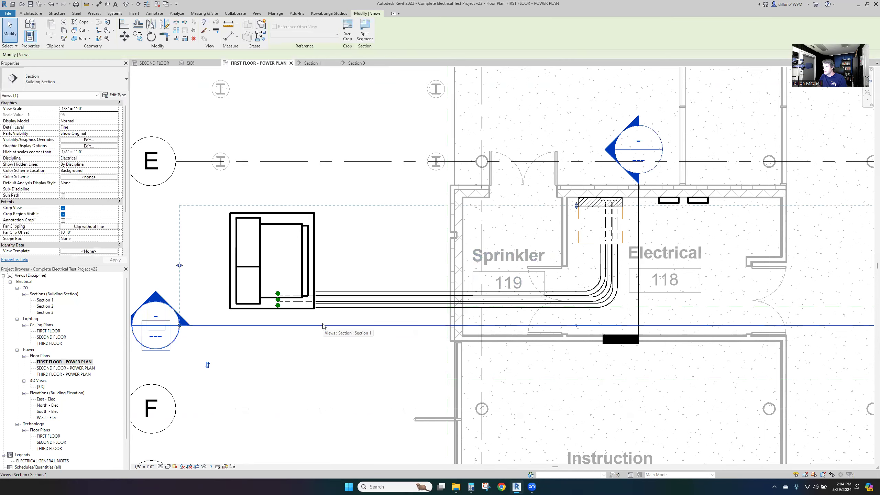
left_click_drag(332, 292, 336, 262)
right_click(336, 262)
left_click(351, 303)
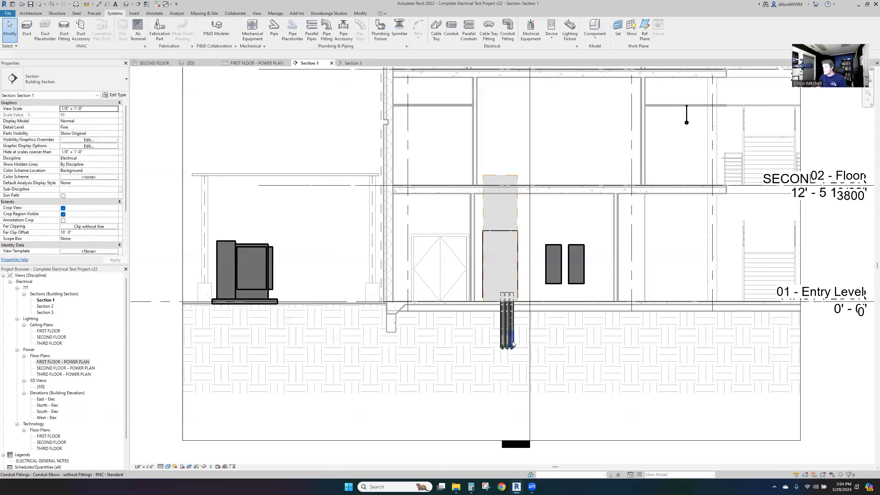
scroll(522, 331, "up", 5)
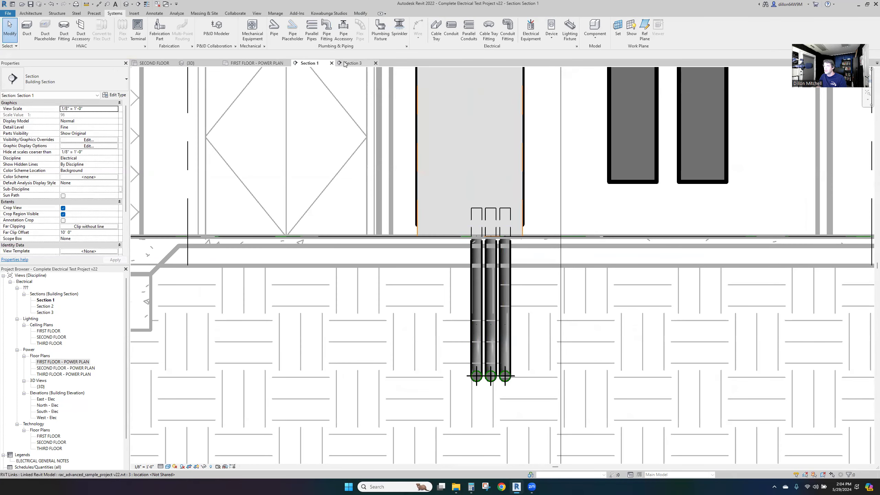
Step: Move the Section 3 line from the electrical room to just east of the transformer and open its view at the transformer conduits
left_click(266, 64)
left_click_drag(640, 230, 342, 236)
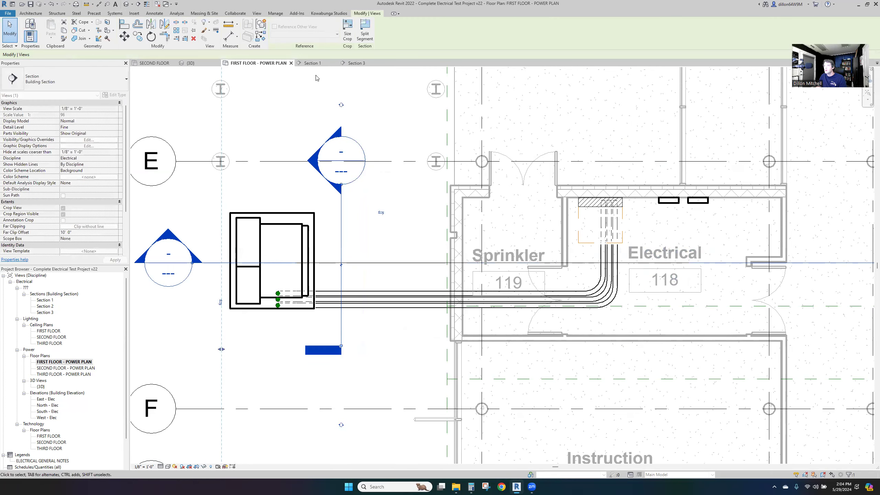
left_click(325, 65)
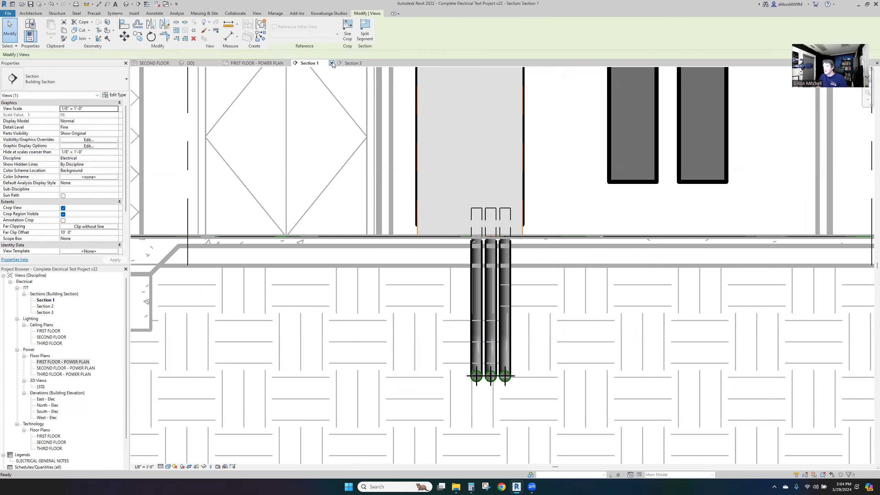
left_click(360, 65)
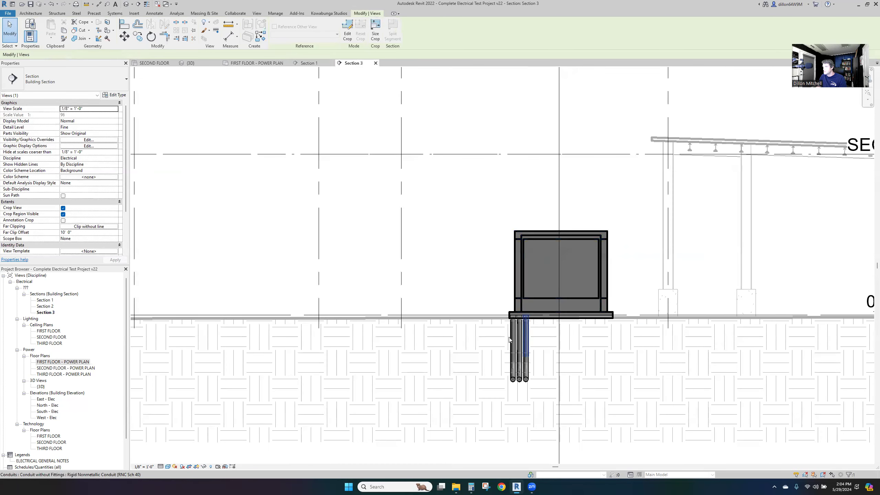
scroll(519, 305, "up", 5)
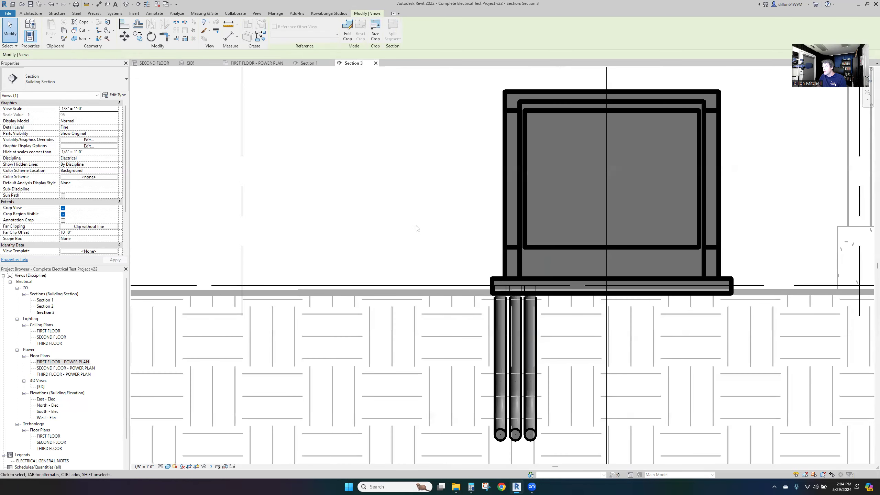
Step: Select the three conduits below the transformer with their fittings and shift them together toward the middle of its pad
scroll(414, 229, "down", 2)
left_click_drag(394, 217, 532, 402)
left_click_drag(506, 308, 521, 311)
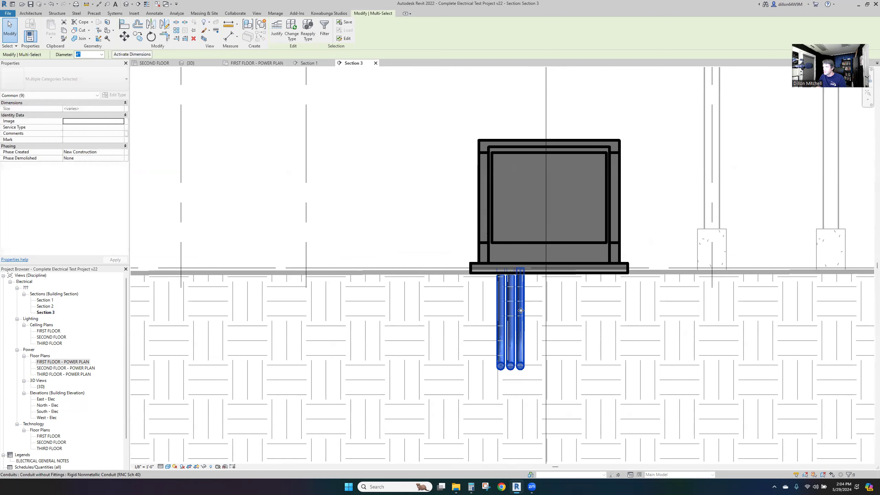
Step: In the first floor power plan, move the Section 1 line just south of the parallel conduits and shorten its far clip to about 8' 2", at the switchboard
key("Escape")
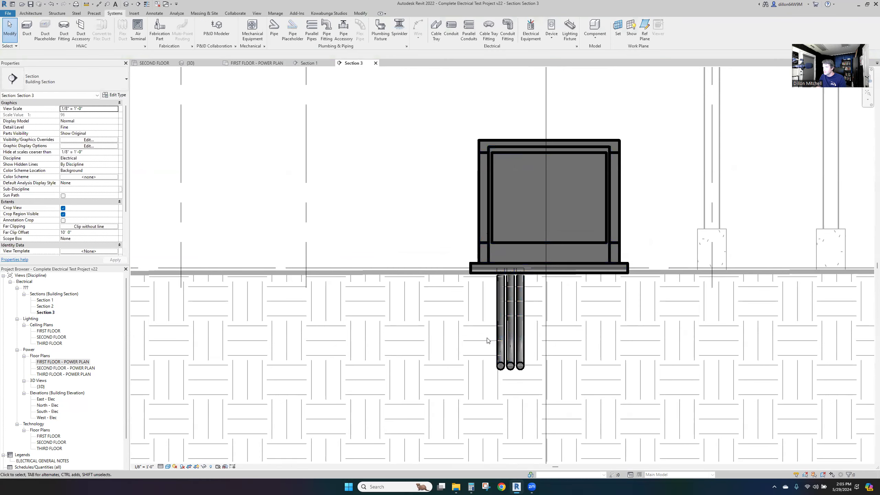
left_click(252, 64)
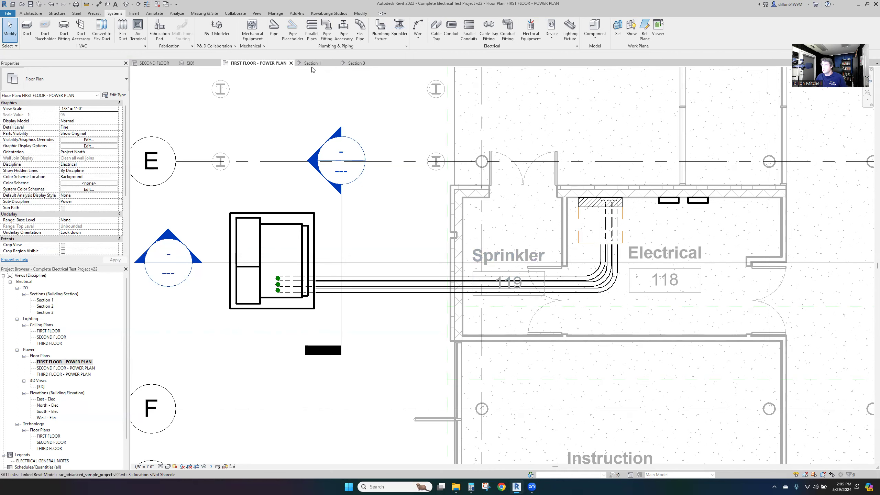
mouse_move(399, 263)
left_mouse_down()
mouse_move(401, 354)
mouse_move(419, 333)
mouse_move(423, 300)
left_mouse_up()
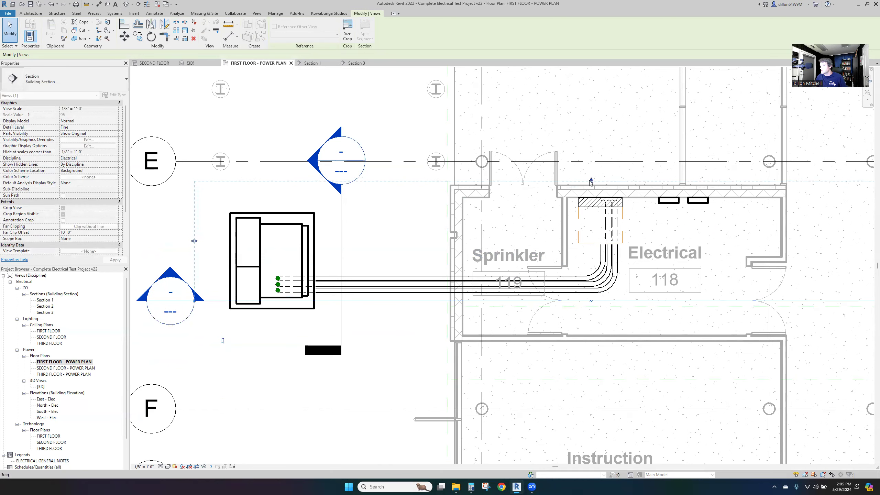
left_click_drag(591, 202, 591, 203)
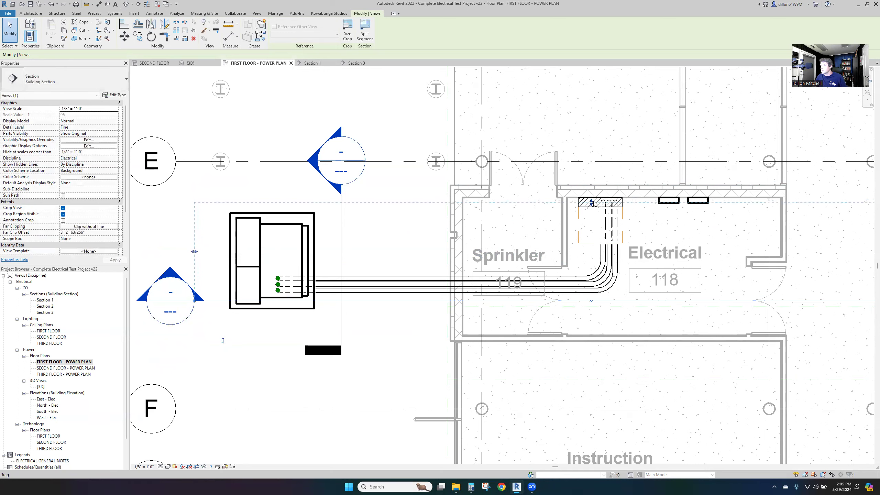
Step: Open the Section 1 view from its section line to examine the conduit run between the transformer and the switchboard
right_click(381, 301)
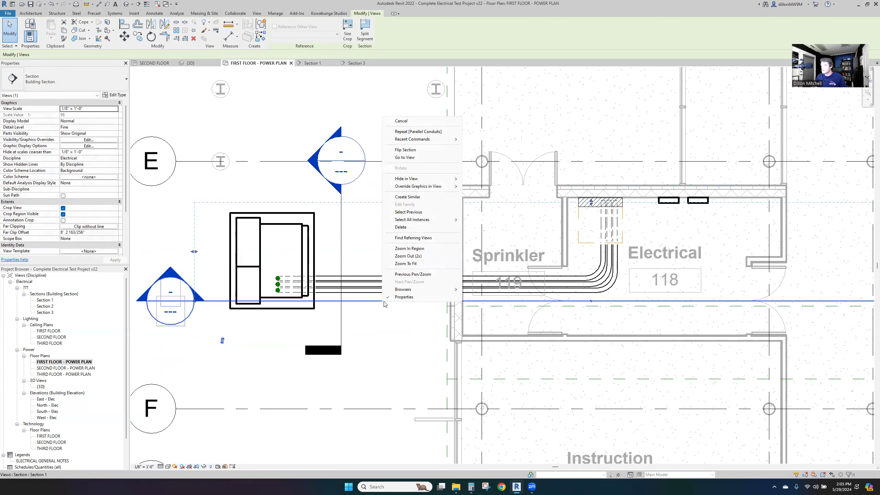
left_click(435, 158)
scroll(382, 326, "down", 4)
scroll(381, 325, "up", 2)
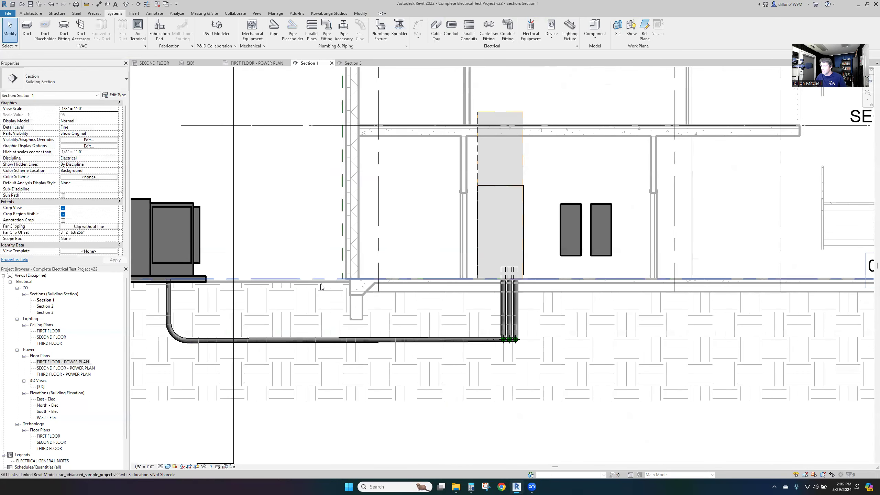